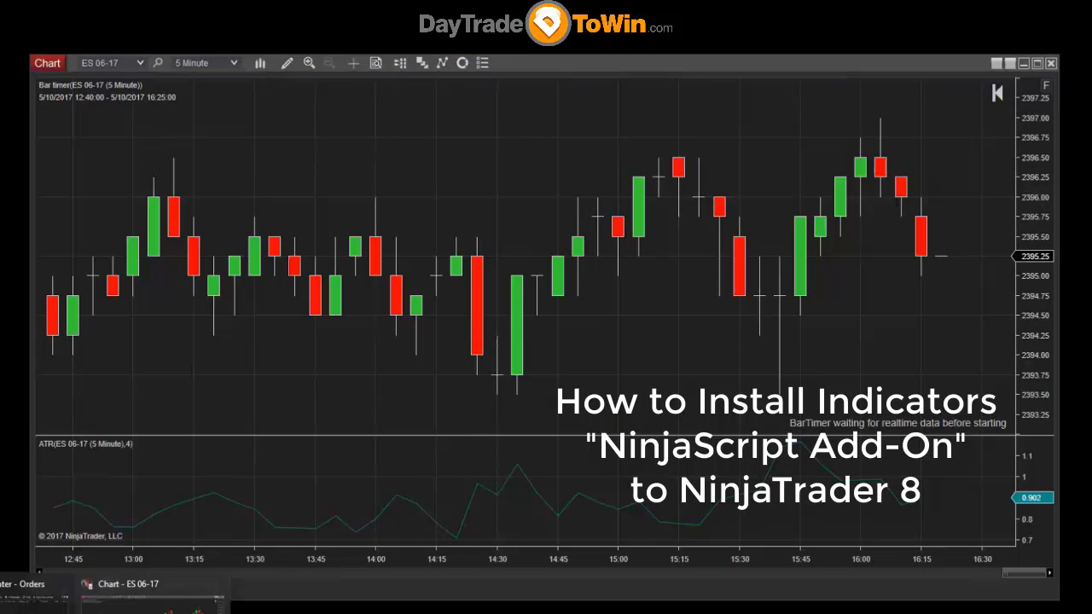
Activate the ES 06-17 5-minute chart window in NinjaTrader.
left_click(480, 256)
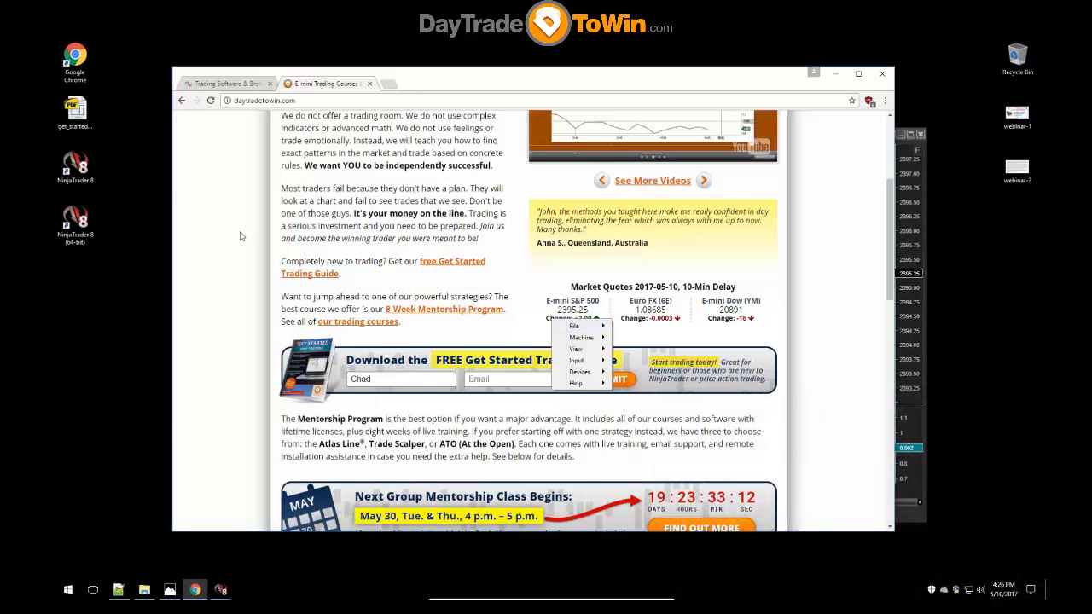
Open DayTradeToWin's Free Downloads page from the site's Software menu.
scroll(240, 236, "up", 1)
scroll(529, 325, "up", 3)
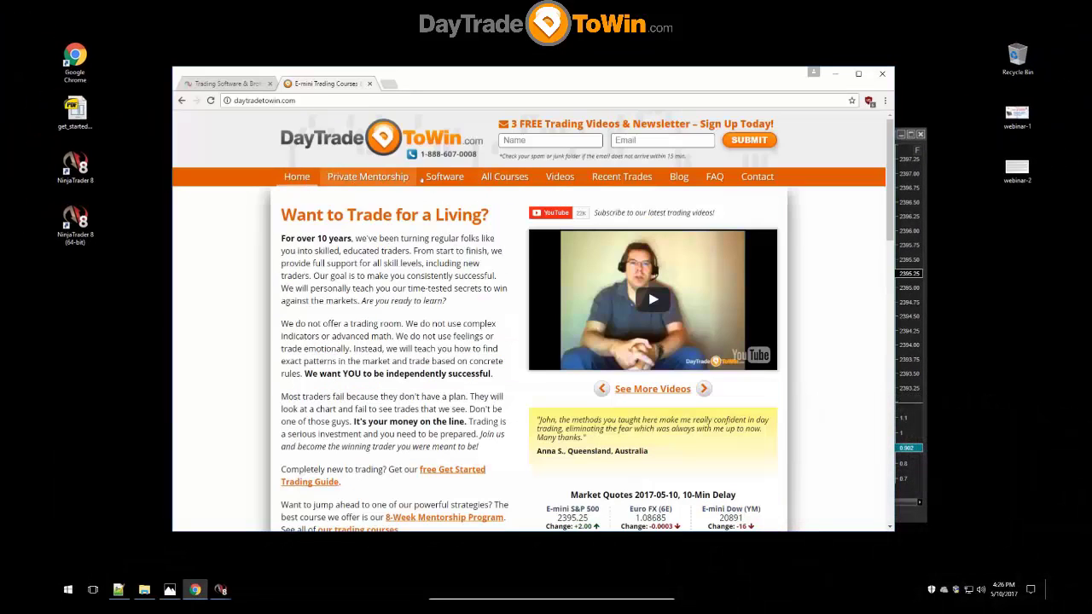
mouse_move(440, 177)
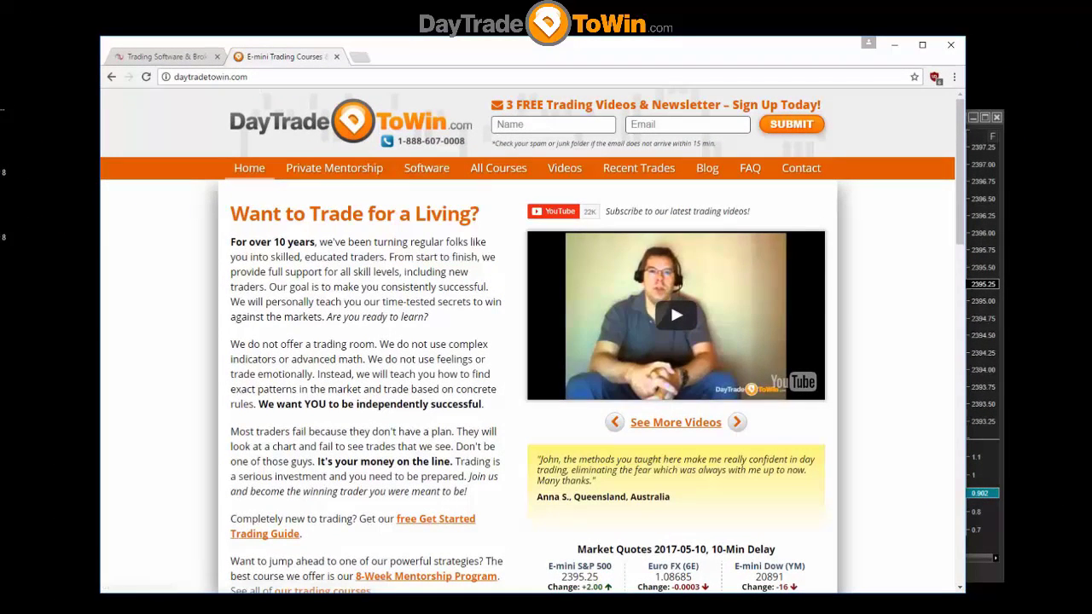
left_click_drag(277, 89, 208, 89)
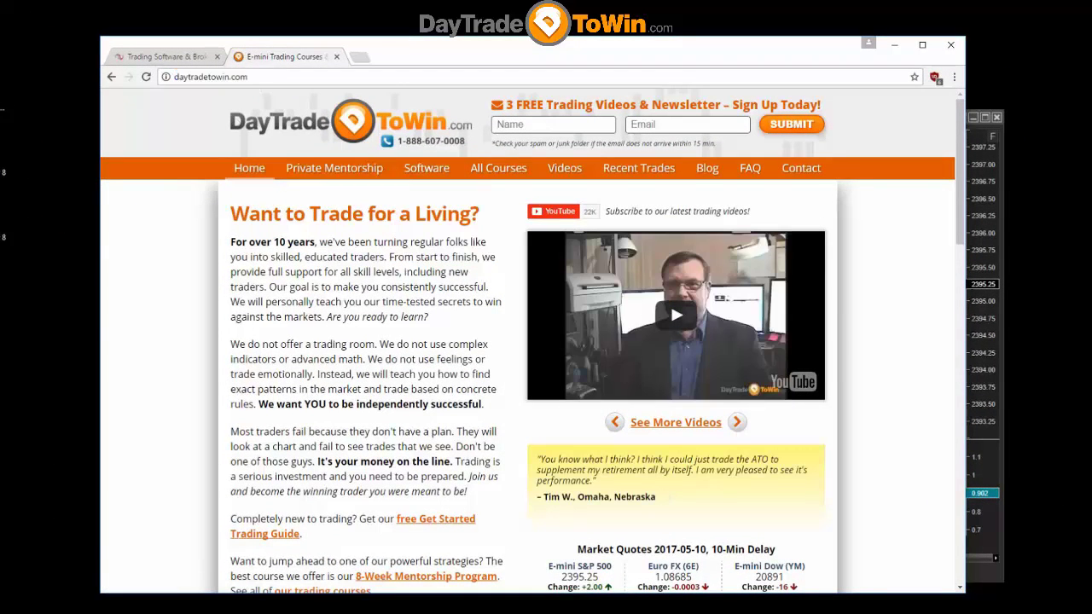
mouse_move(431, 184)
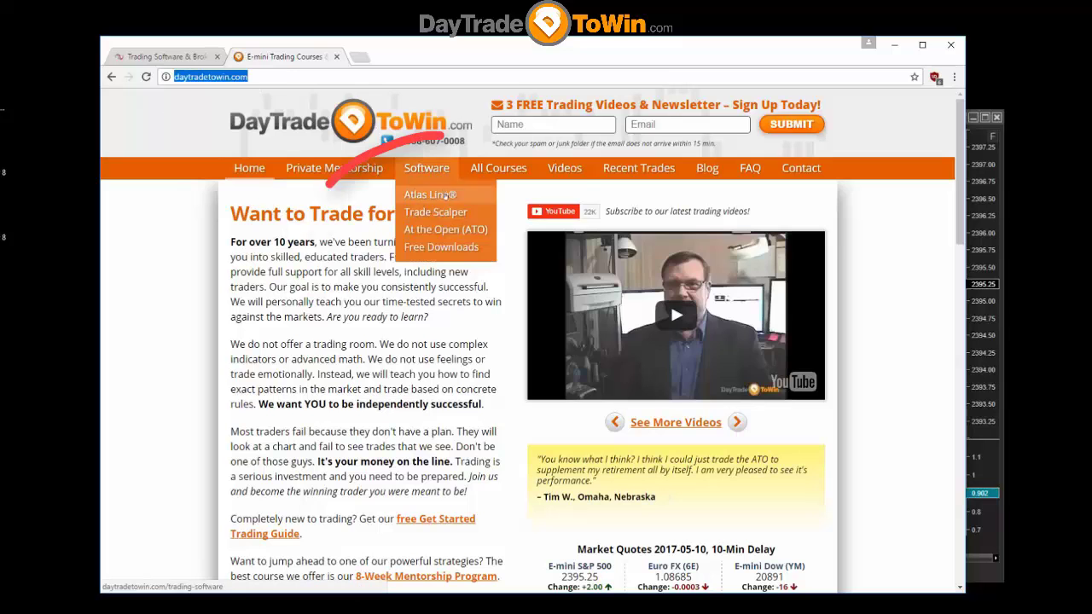
left_click(472, 252)
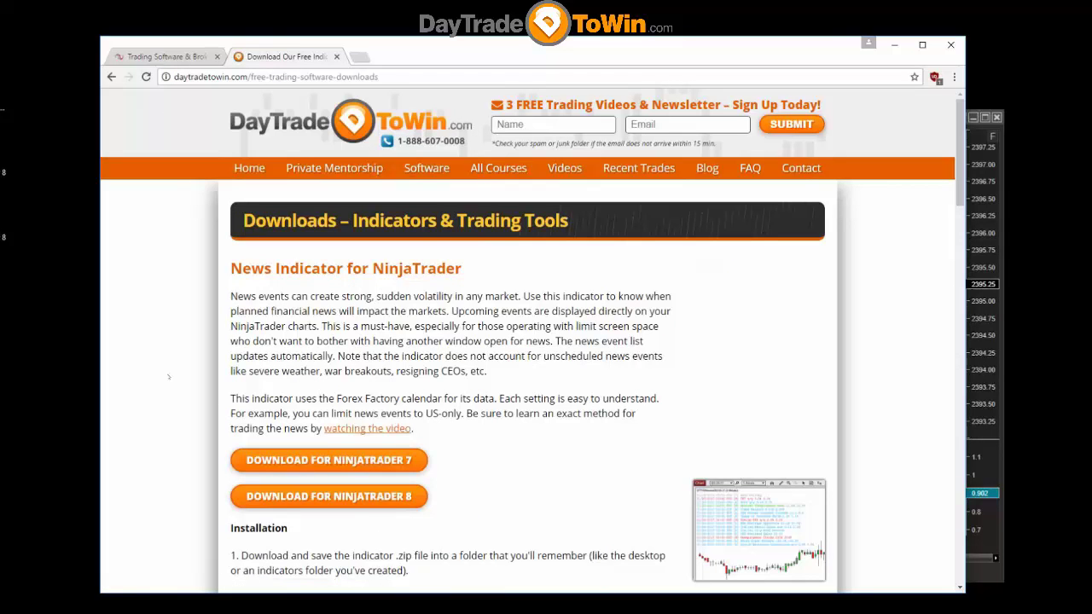
left_click_drag(231, 268, 455, 268)
scroll(476, 389, "down", 1)
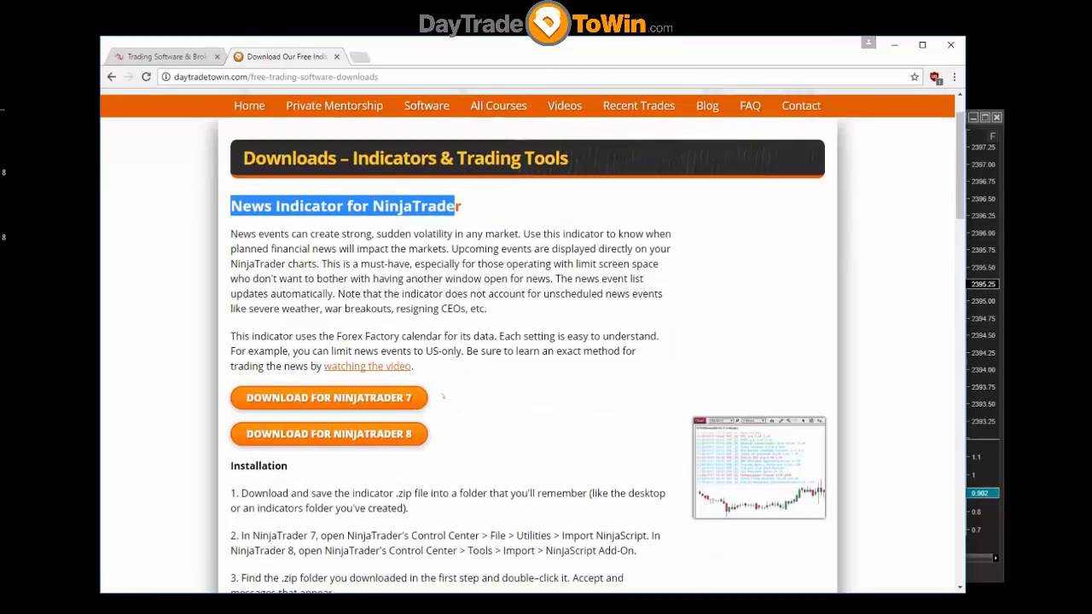
left_click(545, 420)
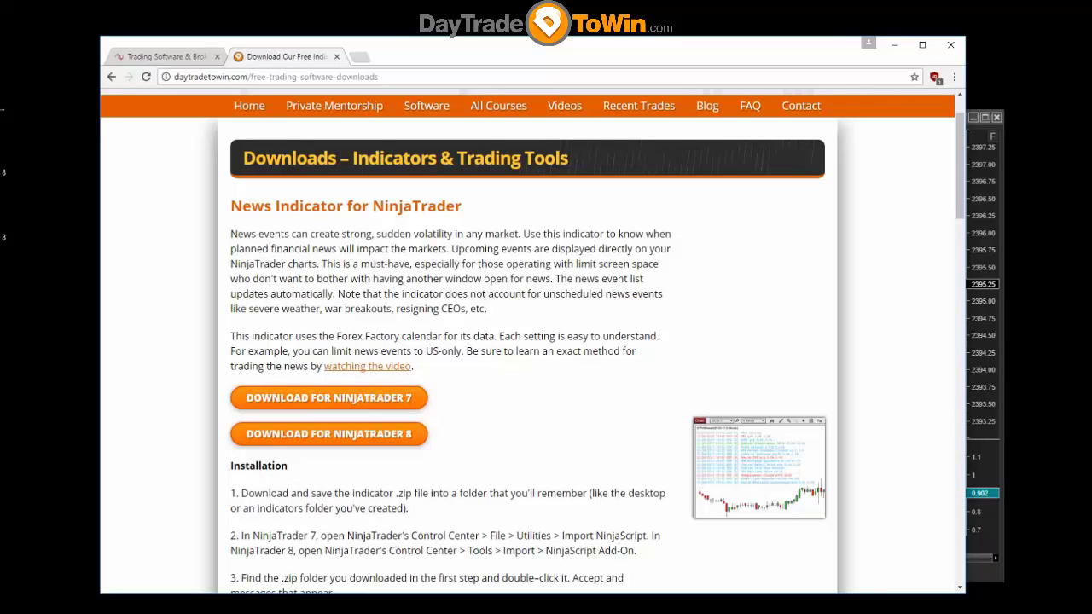
left_click_drag(442, 370, 671, 234)
left_click(671, 234)
left_click_drag(631, 294, 638, 294)
left_click_drag(445, 367, 439, 248)
left_click_drag(231, 234, 487, 309)
left_click(510, 309)
double_click(480, 309)
left_click(444, 371)
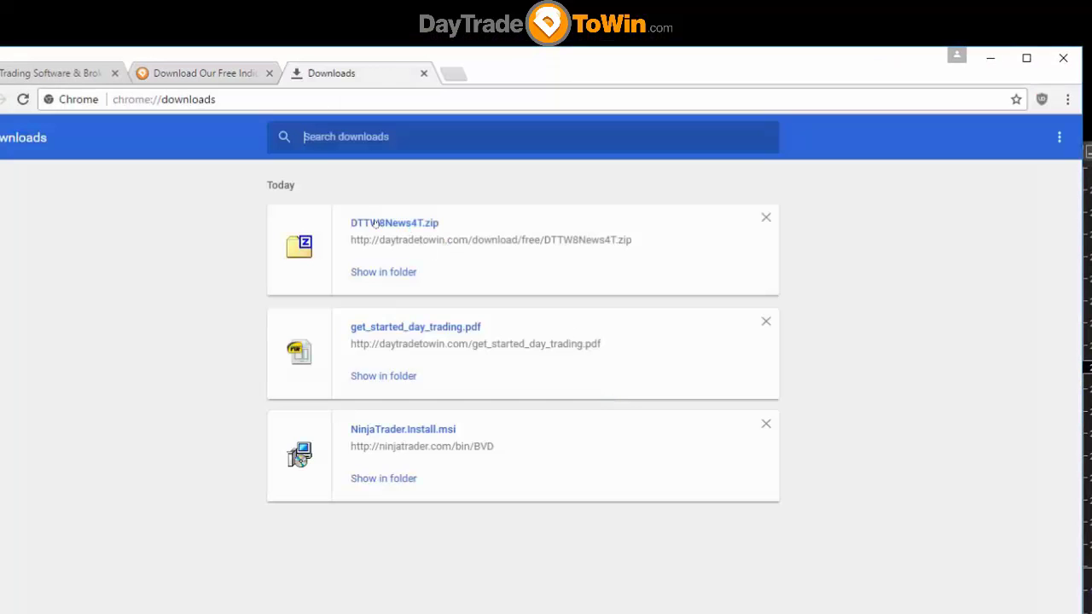
Show the downloaded DTTW8News4T.zip in its Downloads folder.
left_click(380, 275)
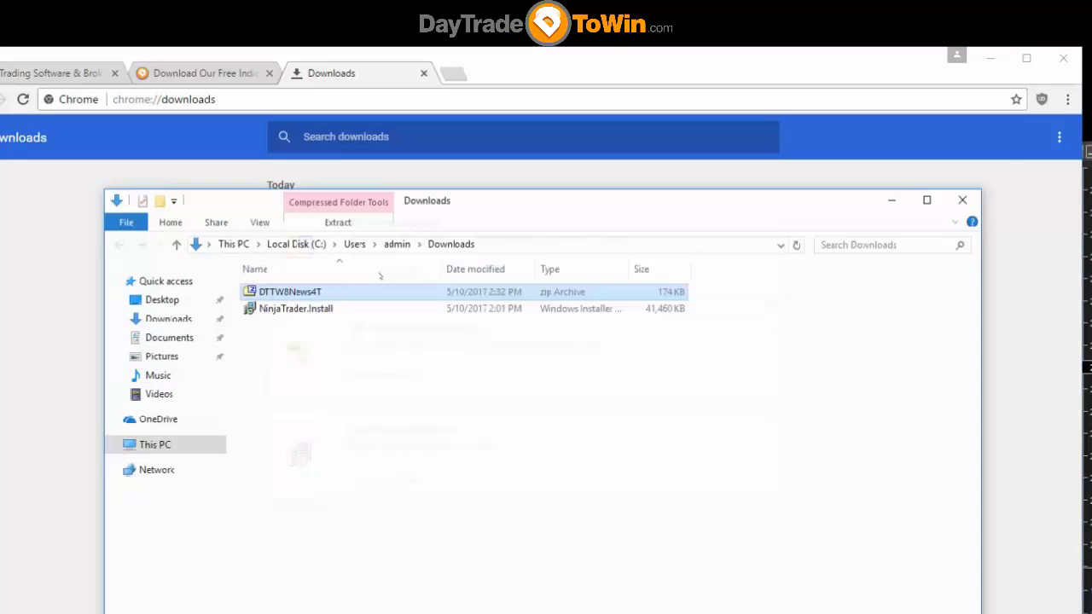
Toggle the Explorer address bar between breadcrumbs and the full Downloads folder path.
left_click(395, 415)
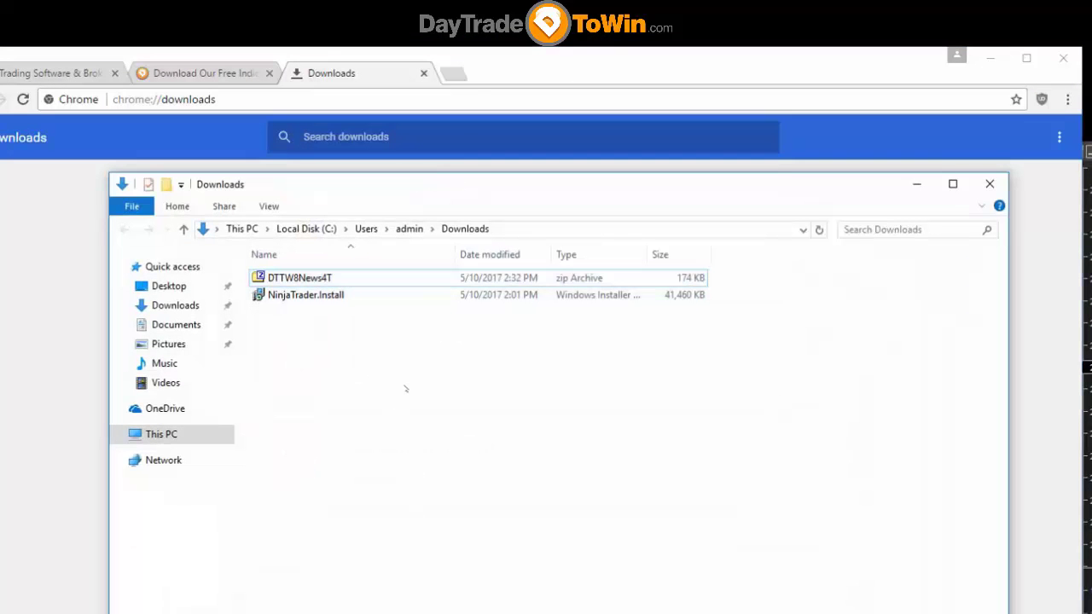
left_click(354, 279)
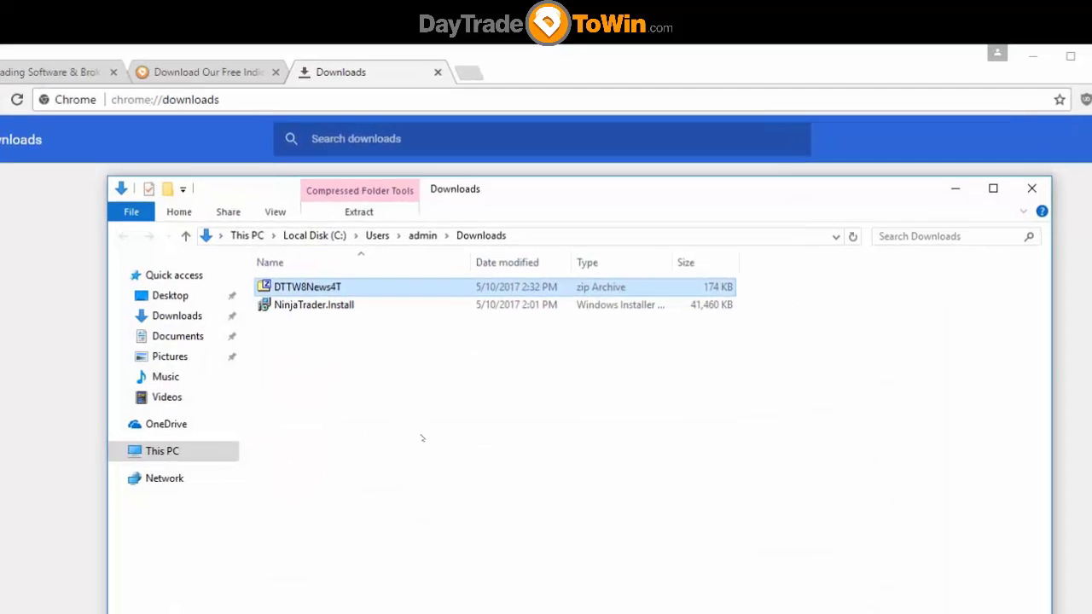
left_click(374, 369)
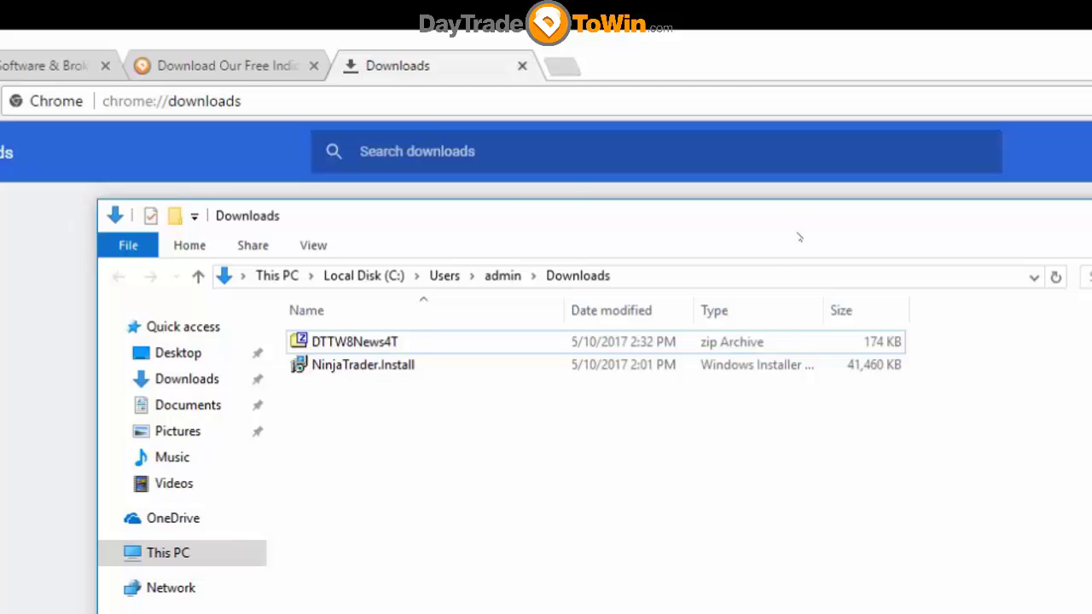
left_click(732, 278)
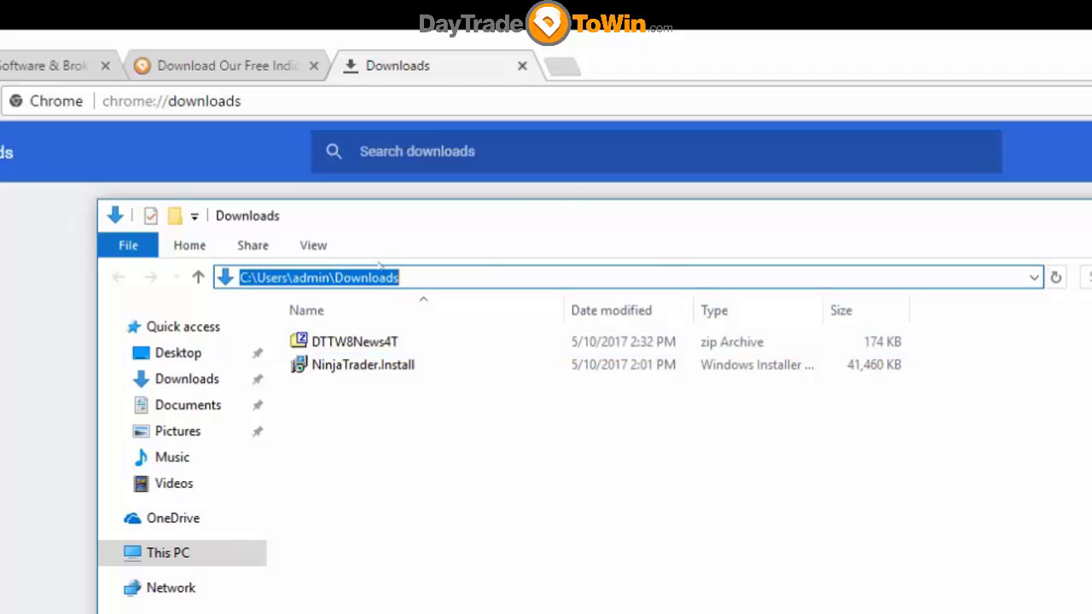
key("End")
left_click(427, 460)
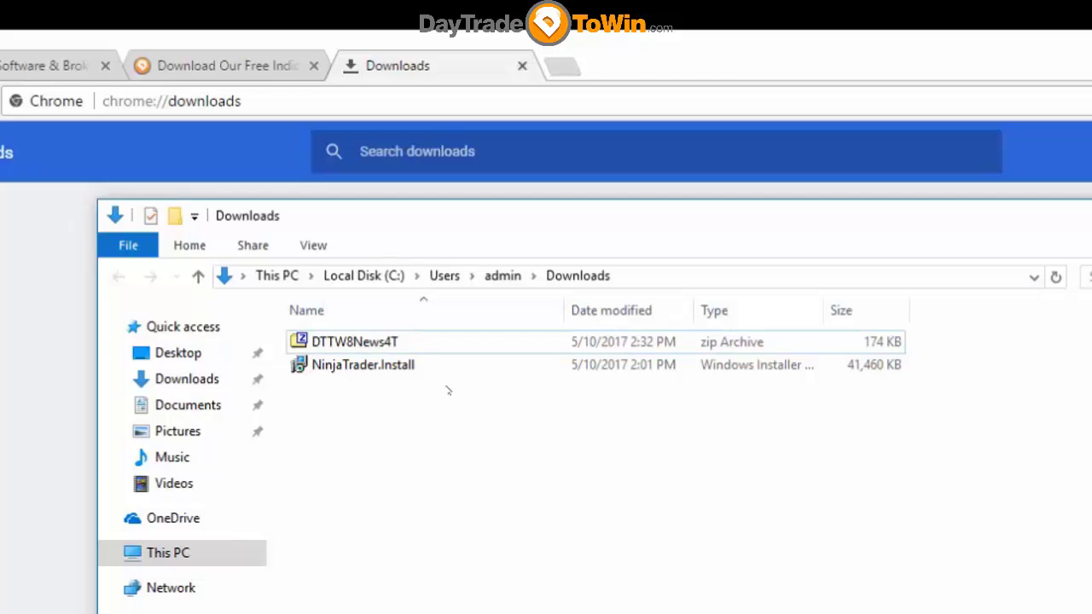
left_click(706, 276)
key("End")
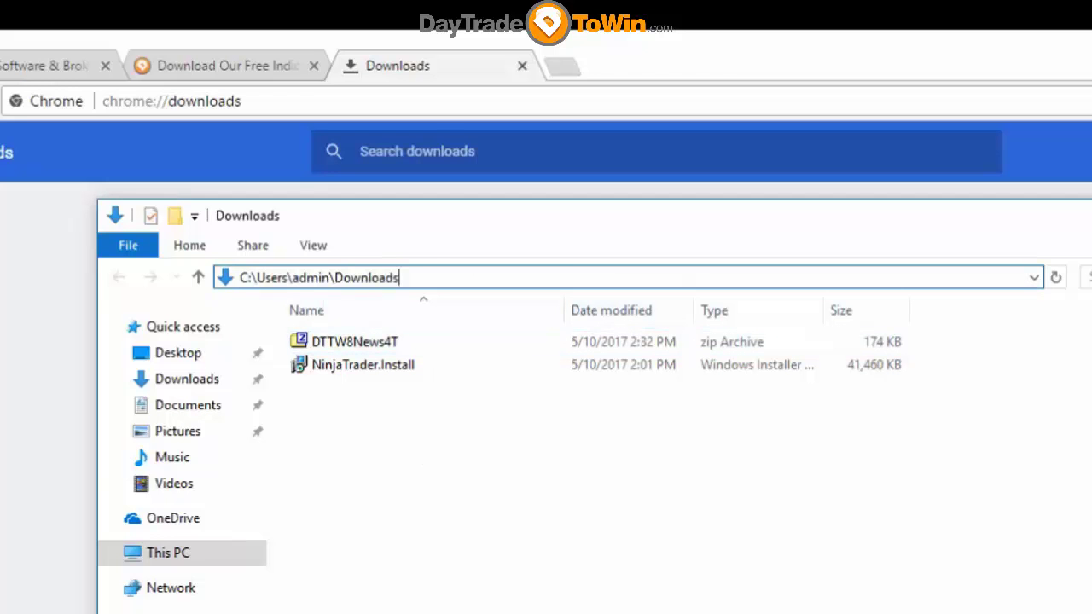
left_click(514, 504)
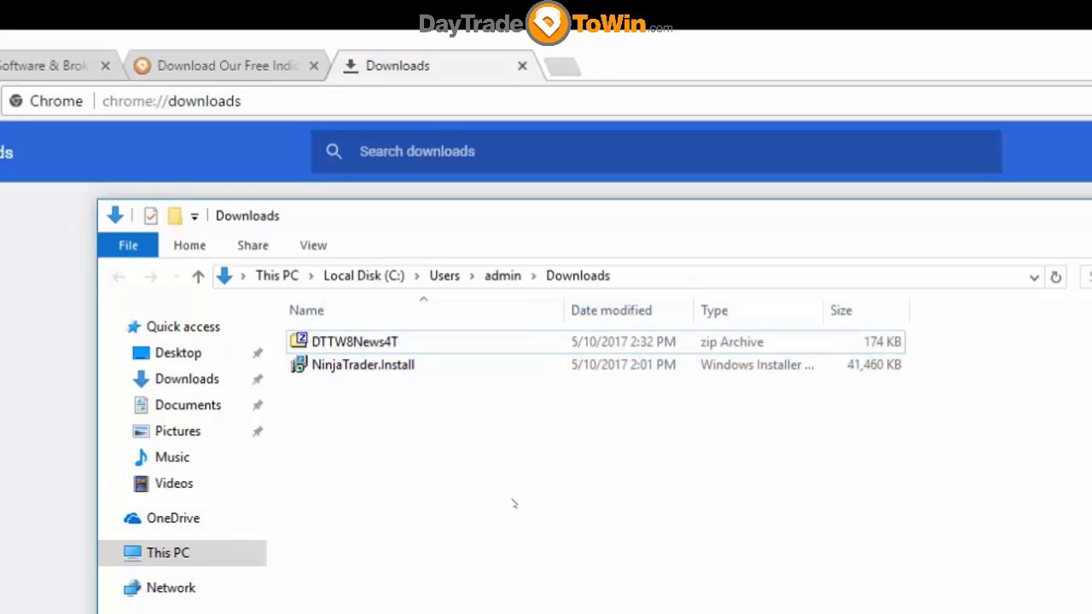
left_click(646, 278)
key("End")
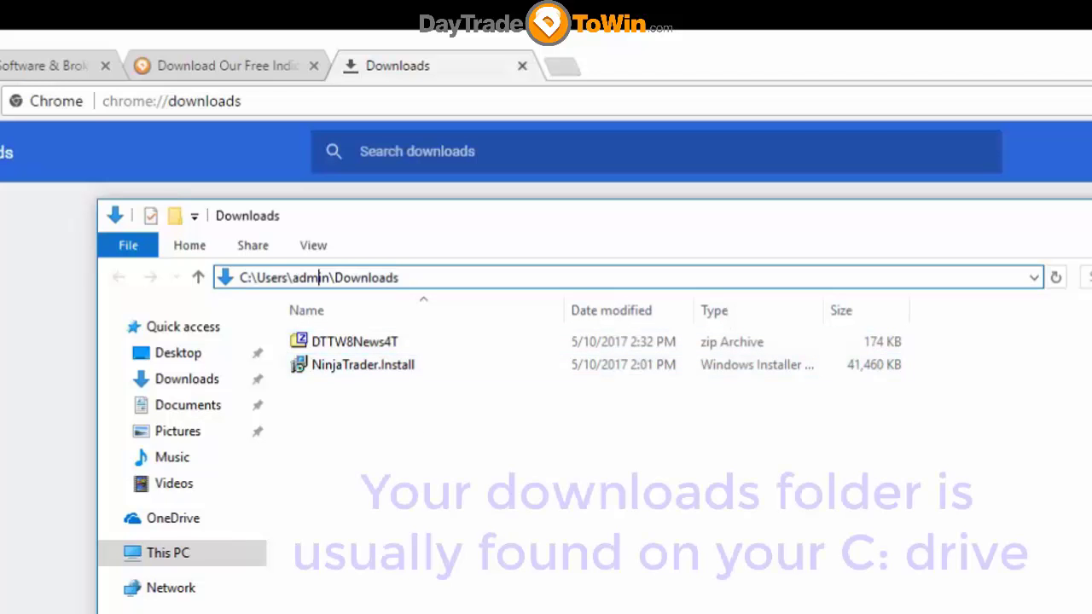
Highlight the user folder name in the path, then select and clear both downloaded files.
double_click(299, 278)
left_click(309, 278)
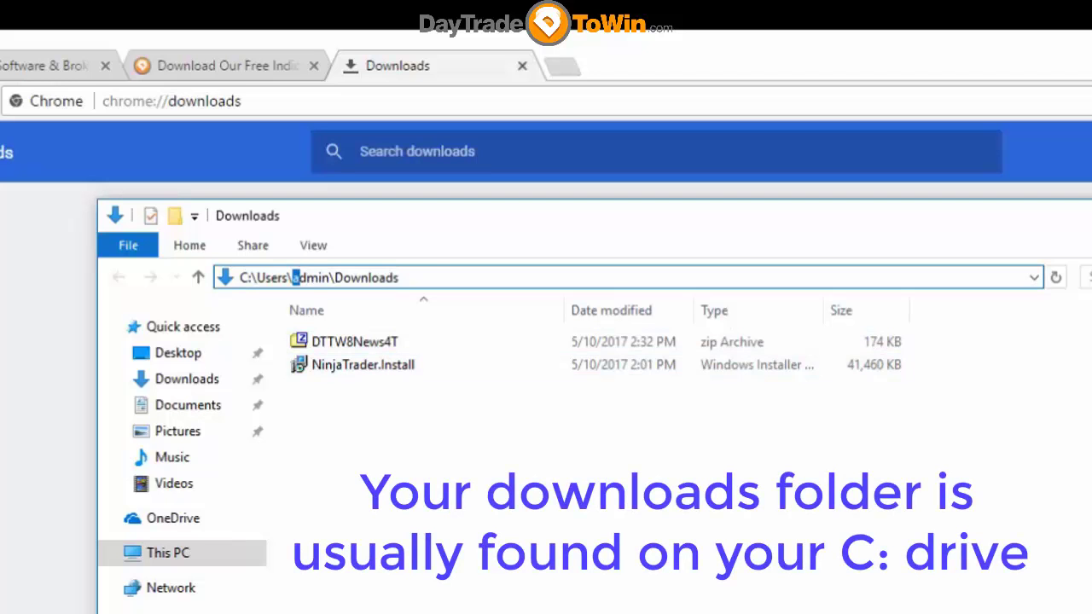
left_click_drag(293, 277, 334, 277)
left_click(427, 410)
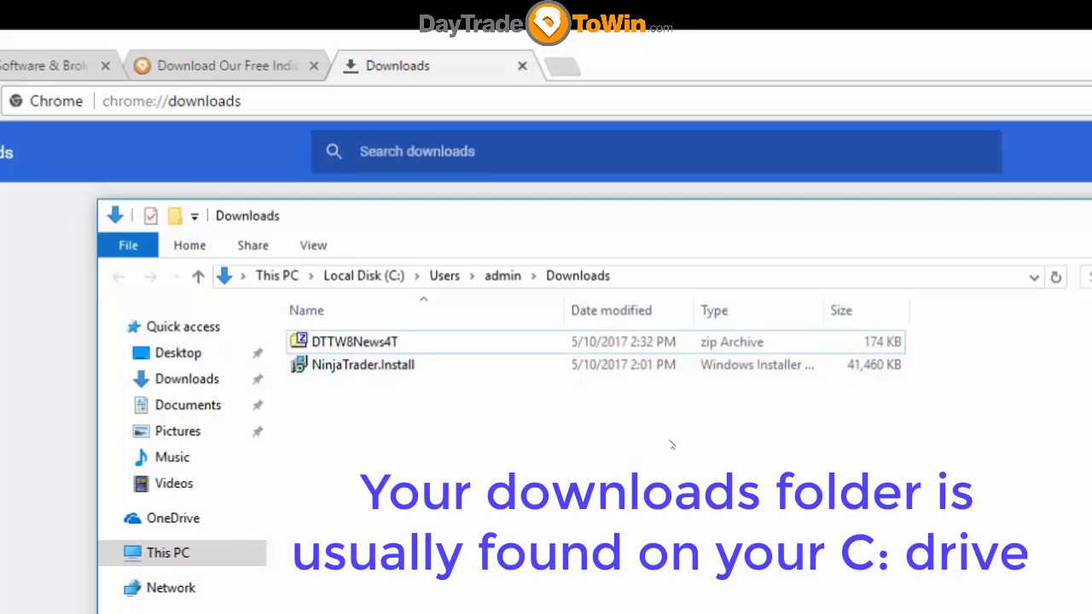
mouse_move(690, 238)
left_mouse_down()
mouse_move(695, 245)
mouse_move(674, 249)
left_mouse_up()
left_click_drag(583, 350, 529, 546)
left_click(528, 546)
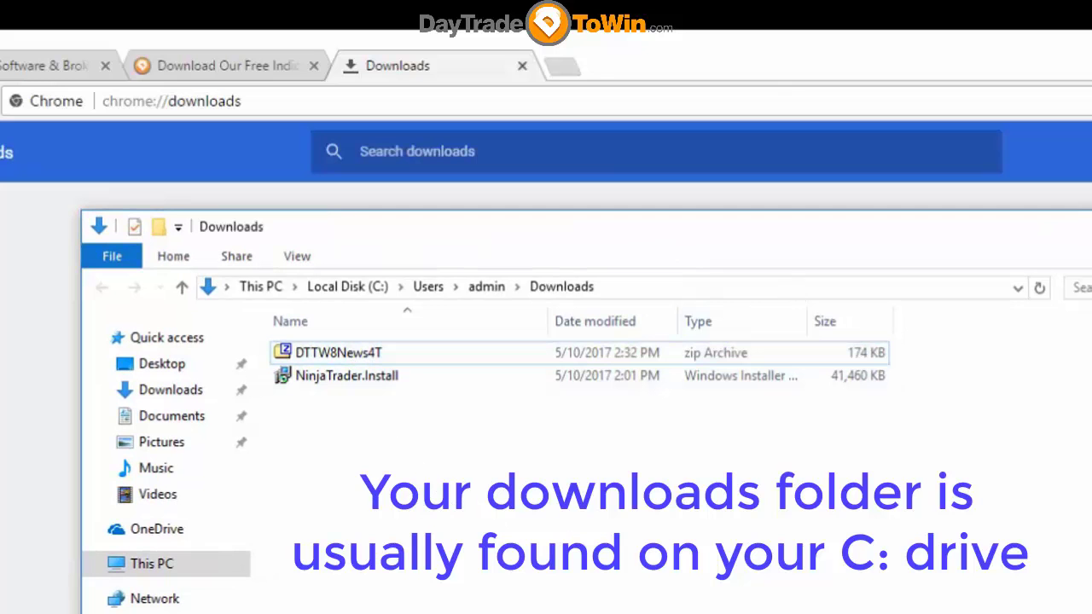
Display the editable path C:\Users\admin\Downloads in the address bar for copying.
left_click(799, 291)
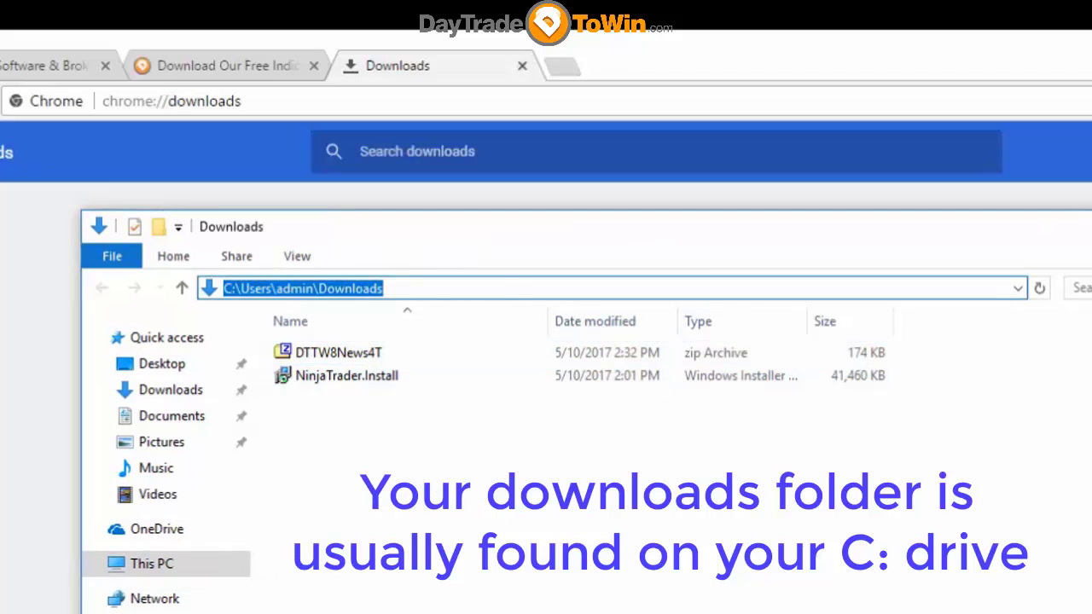
key("Escape")
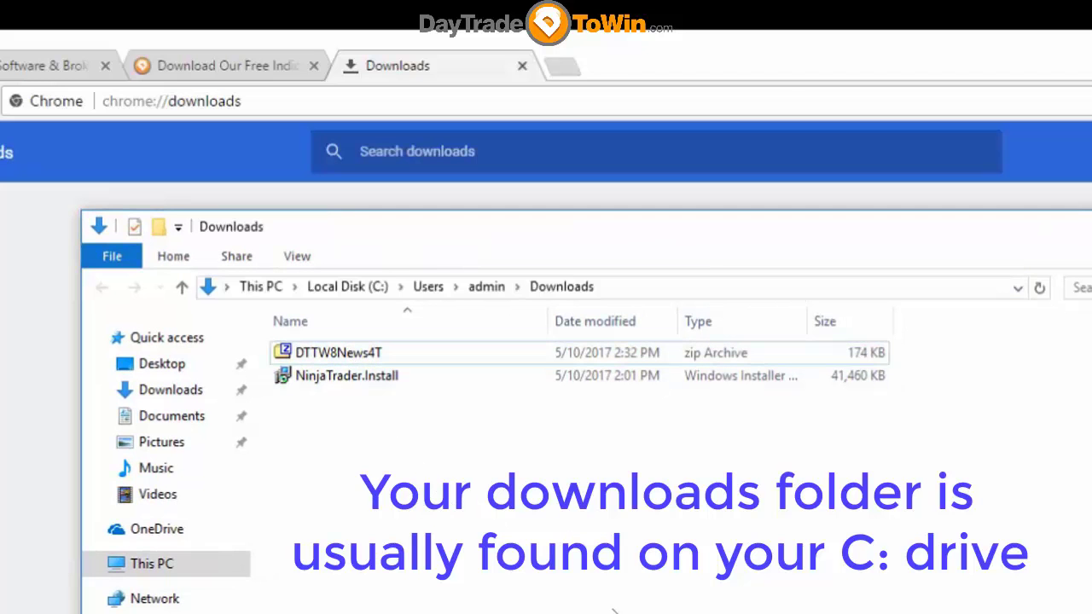
left_click(661, 291)
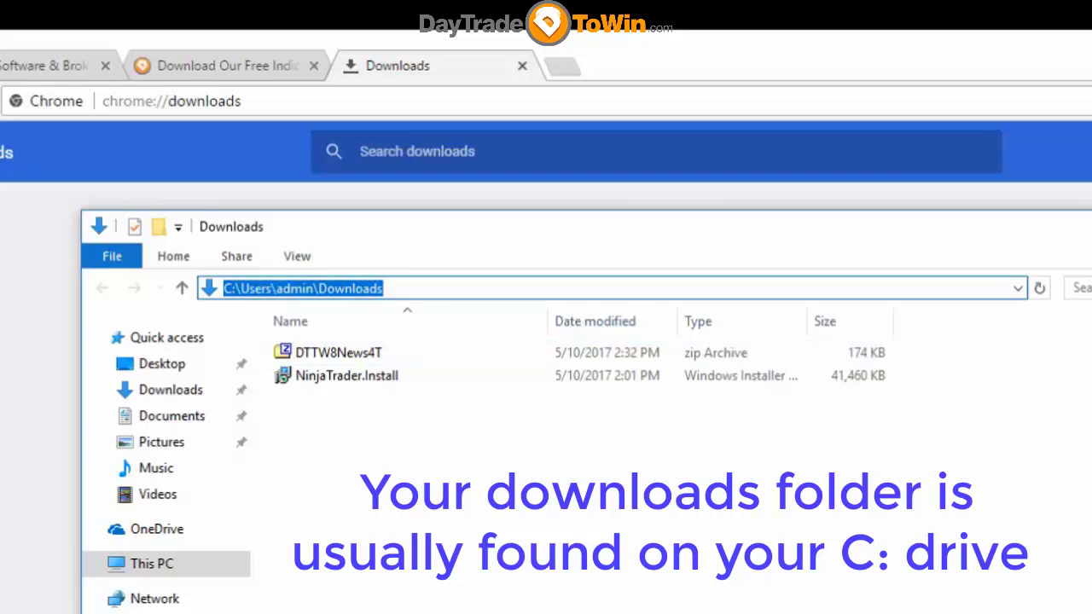
key("Escape")
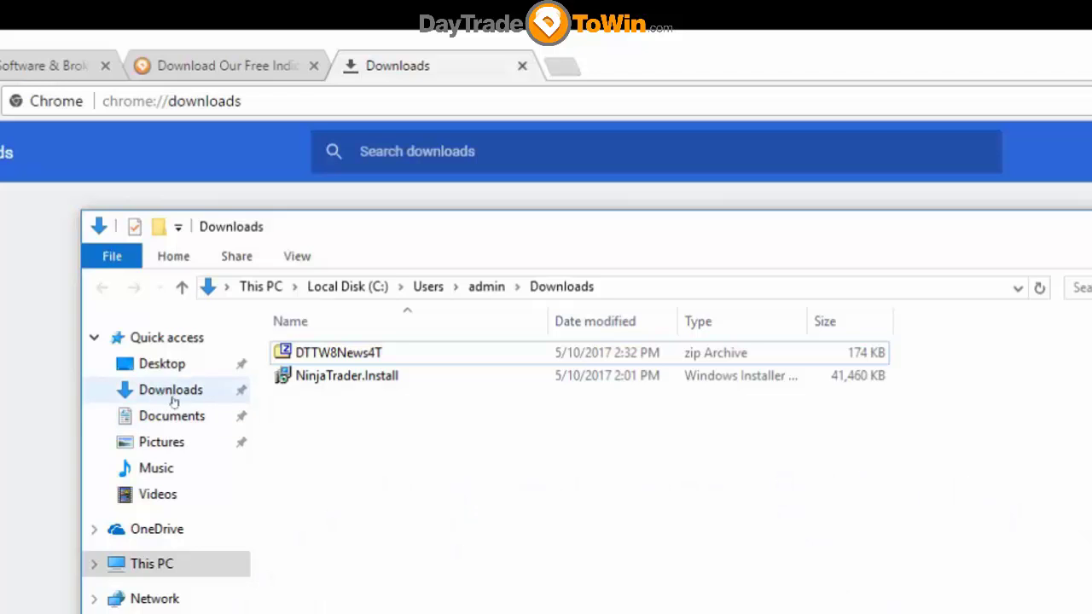
left_click(651, 287)
key("ctrl+c")
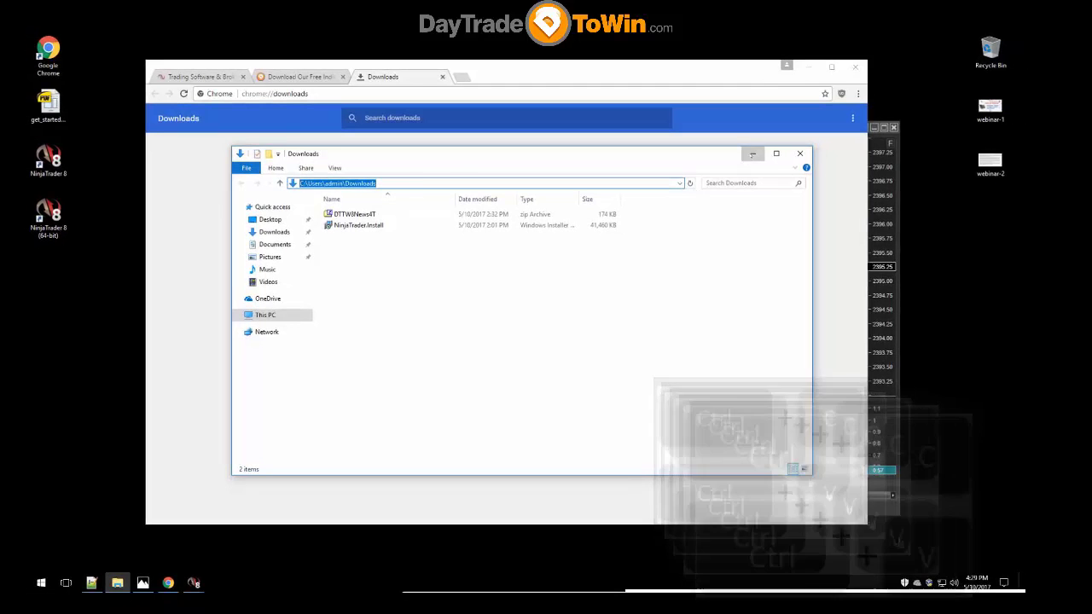
Minimize Explorer and Chrome and move the ES chart window higher on screen.
left_click(752, 154)
left_click(808, 67)
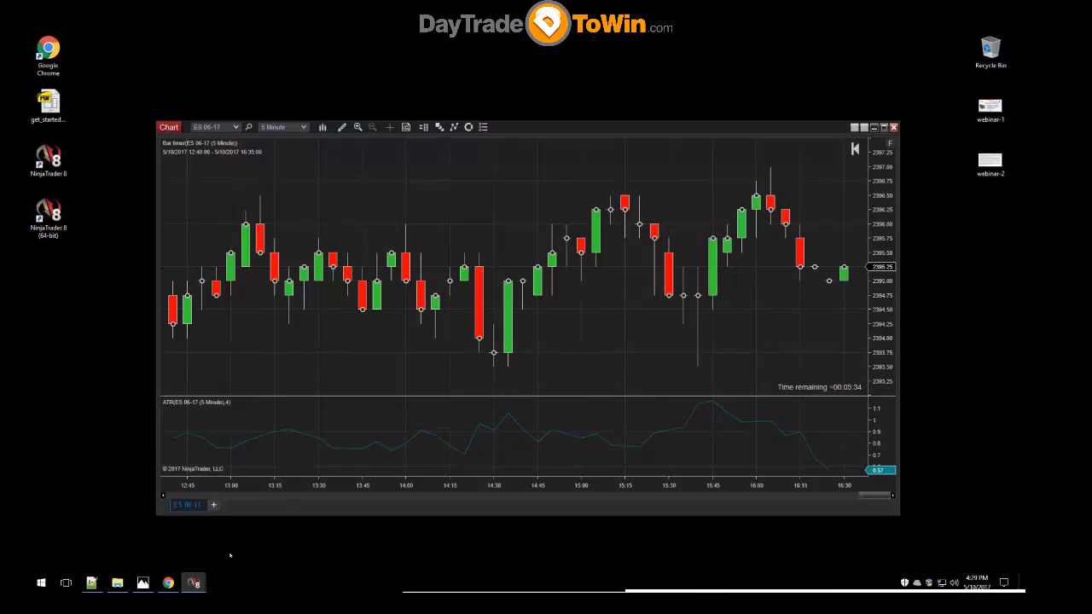
mouse_move(589, 128)
left_mouse_down()
mouse_move(567, 217)
mouse_move(555, 550)
mouse_move(559, 92)
mouse_move(634, 102)
mouse_move(598, 102)
left_mouse_up()
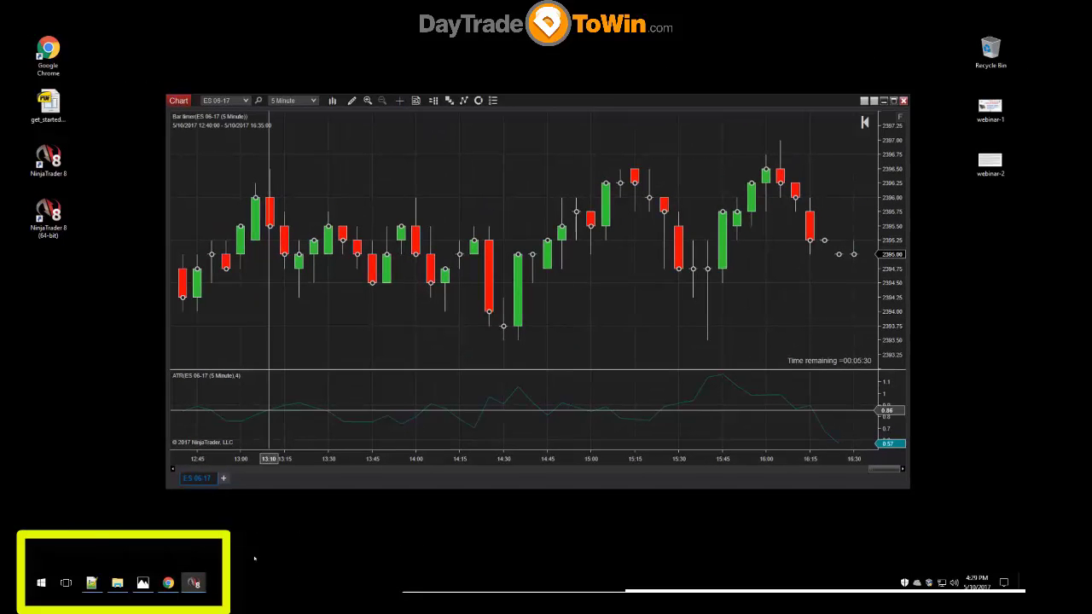
mouse_move(195, 582)
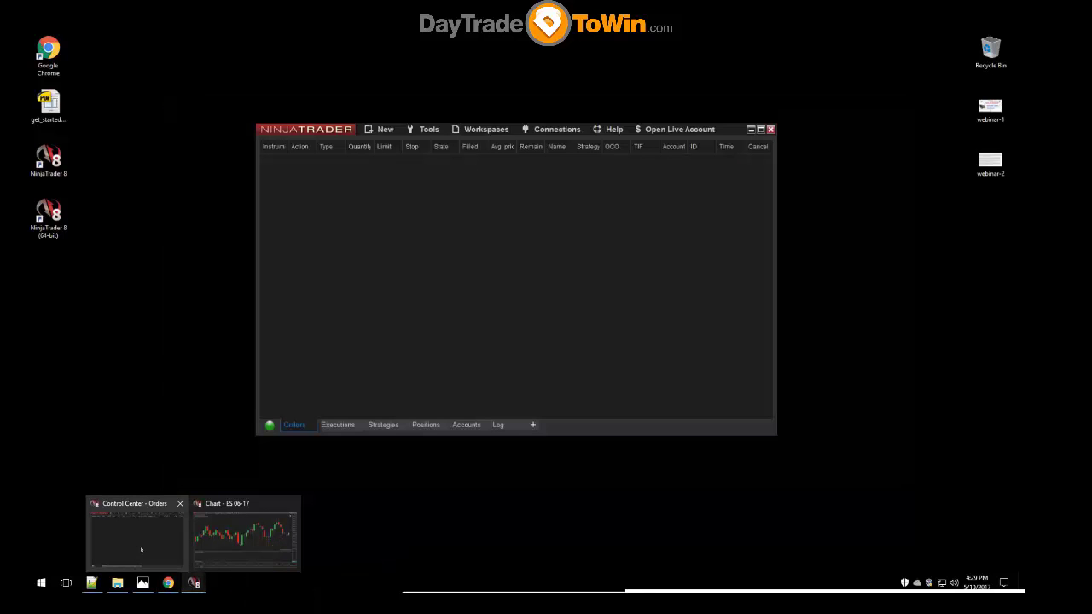
Bring the Control Center forward, shift it up, and minimize the chart.
left_click(141, 549)
mouse_move(732, 130)
left_mouse_down()
mouse_move(709, 77)
mouse_move(692, 80)
mouse_move(708, 146)
mouse_move(762, 140)
mouse_move(747, 120)
left_mouse_up()
left_click(884, 101)
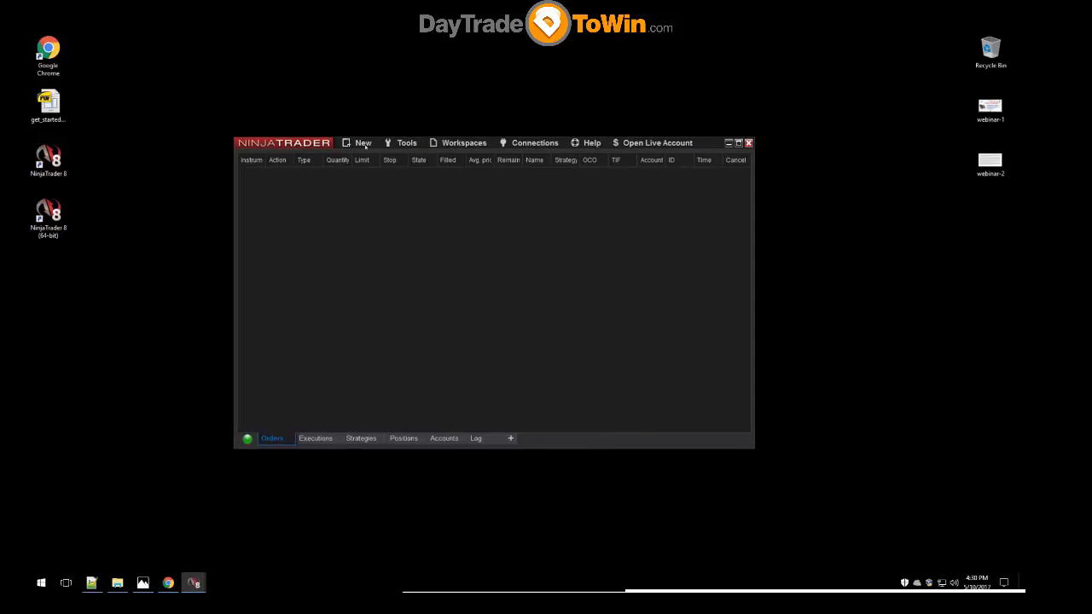
Choose Tools > Import > NinjaScript Add-On in the Control Center.
left_click(406, 143)
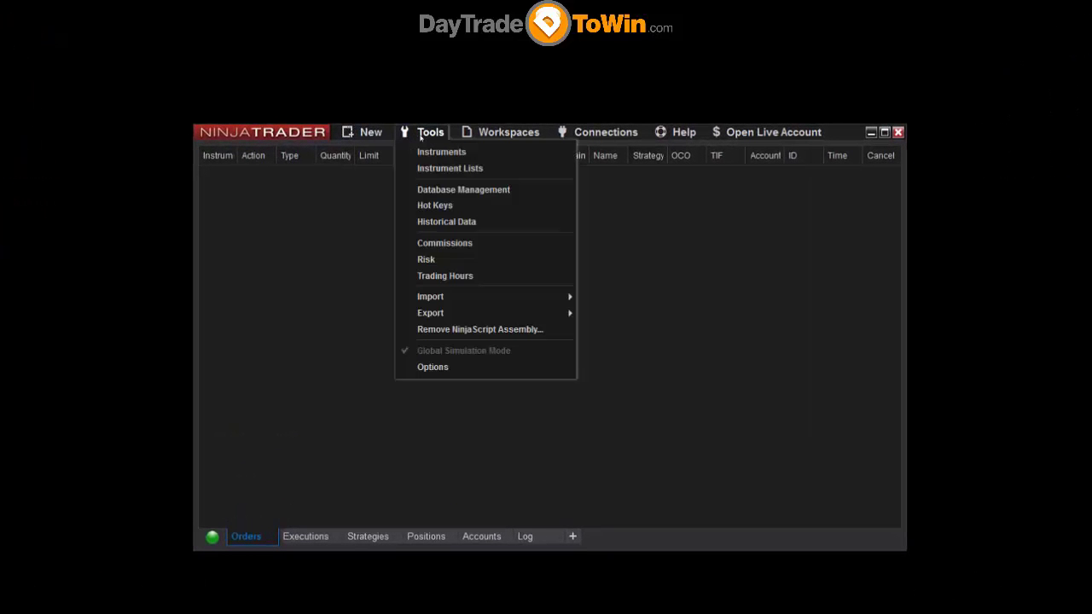
mouse_move(429, 297)
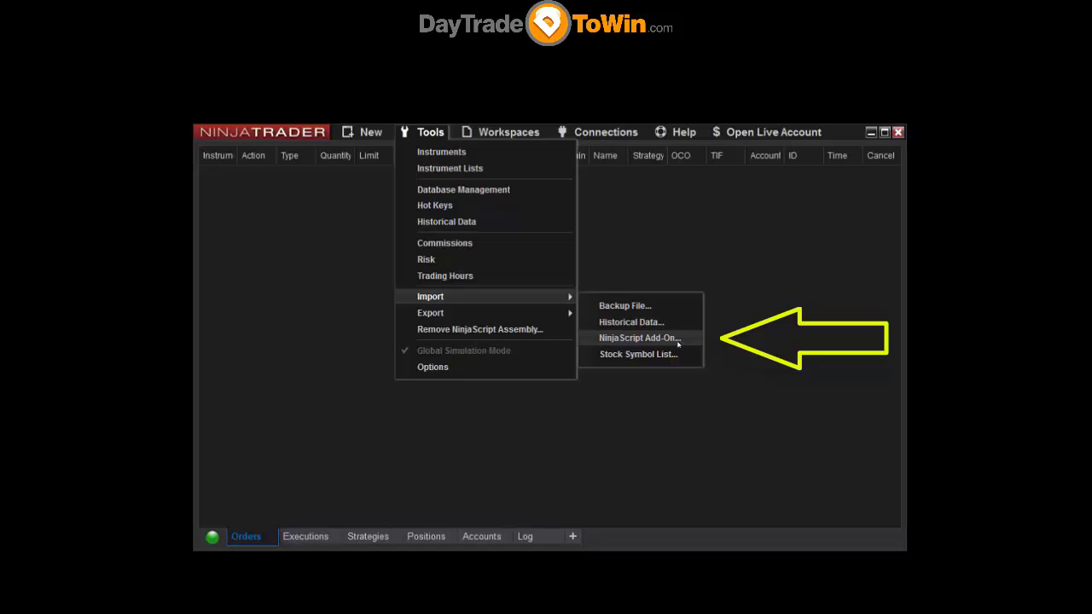
left_click(679, 339)
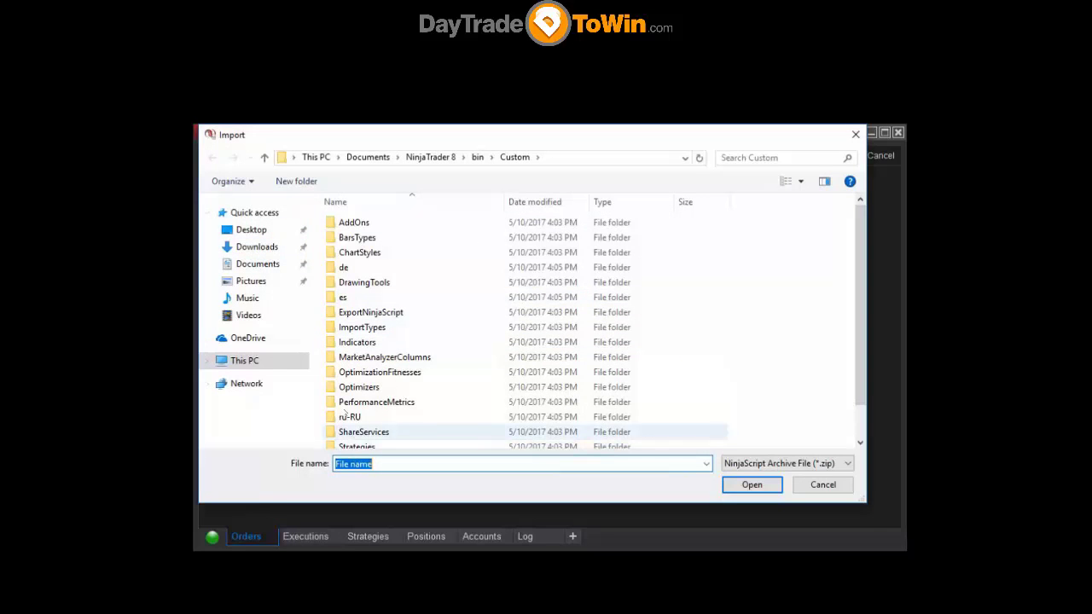
Paste the Downloads path into File name, navigate there, and import DTTW8News4T.zip.
left_click(257, 246)
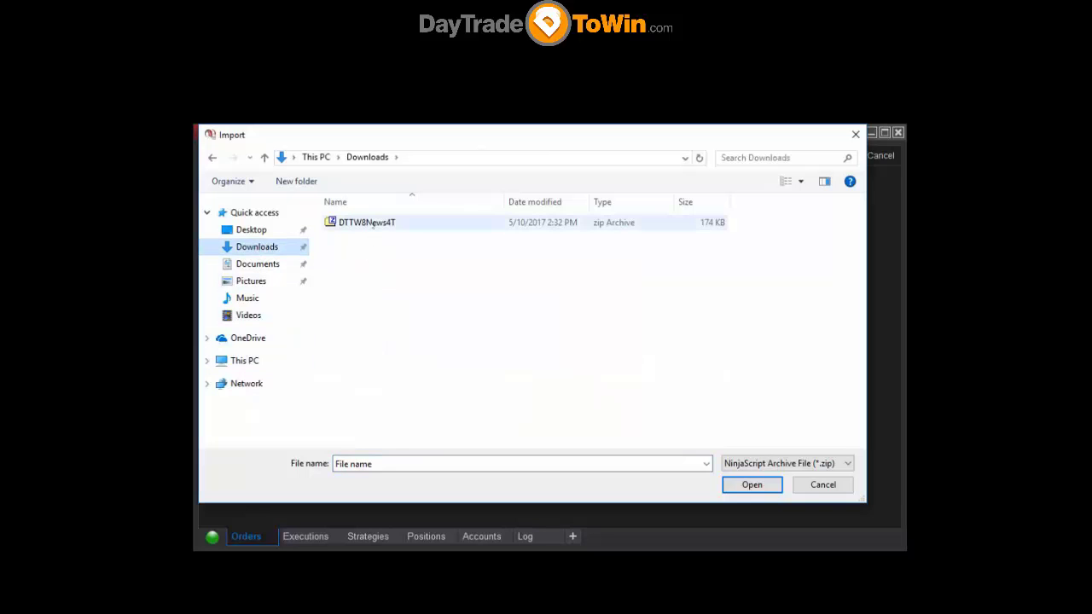
left_click(213, 157)
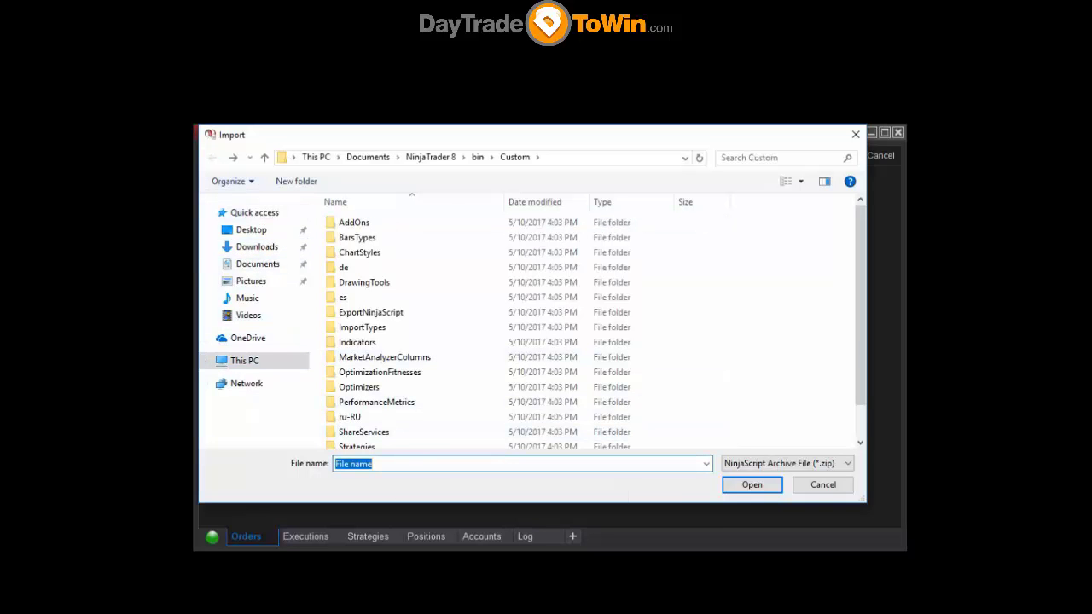
key("ctrl+v")
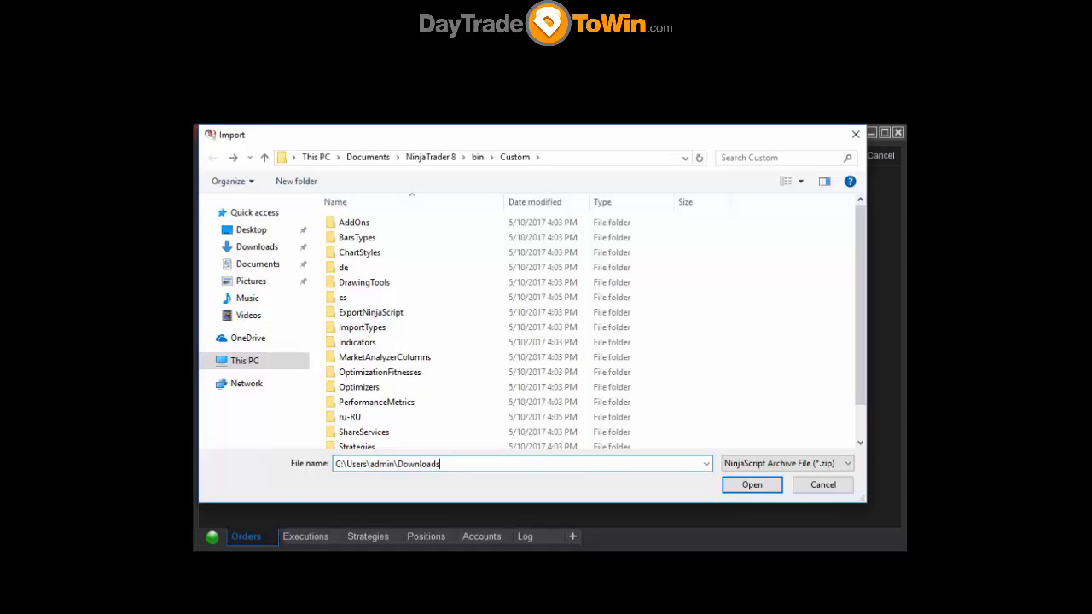
left_click(736, 485)
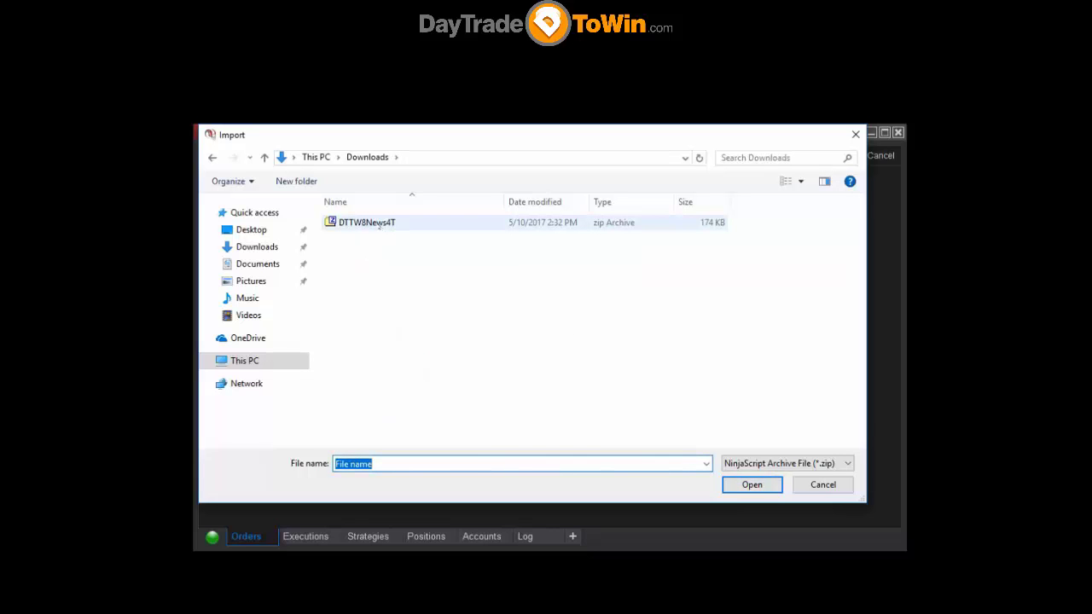
left_click(380, 226)
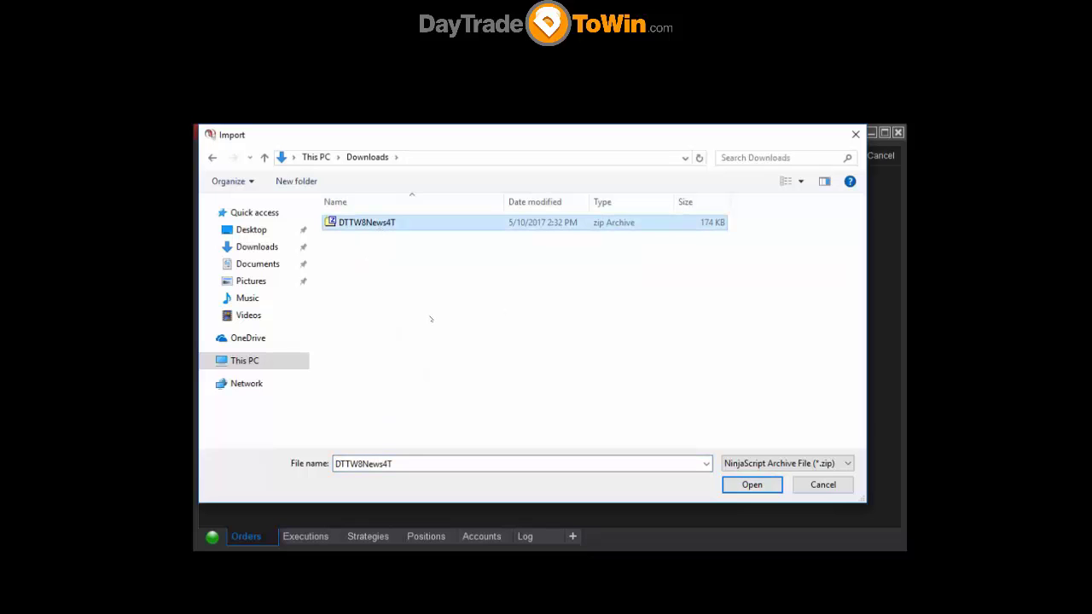
left_click(750, 486)
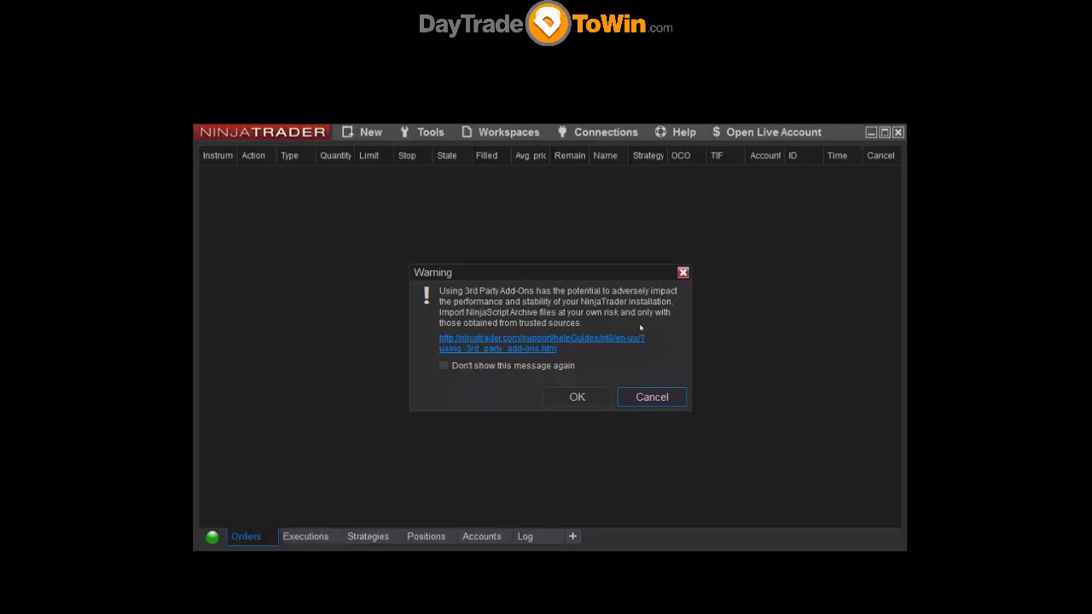
Accept the third-party add-on warning and dismiss the import success message.
left_click(565, 397)
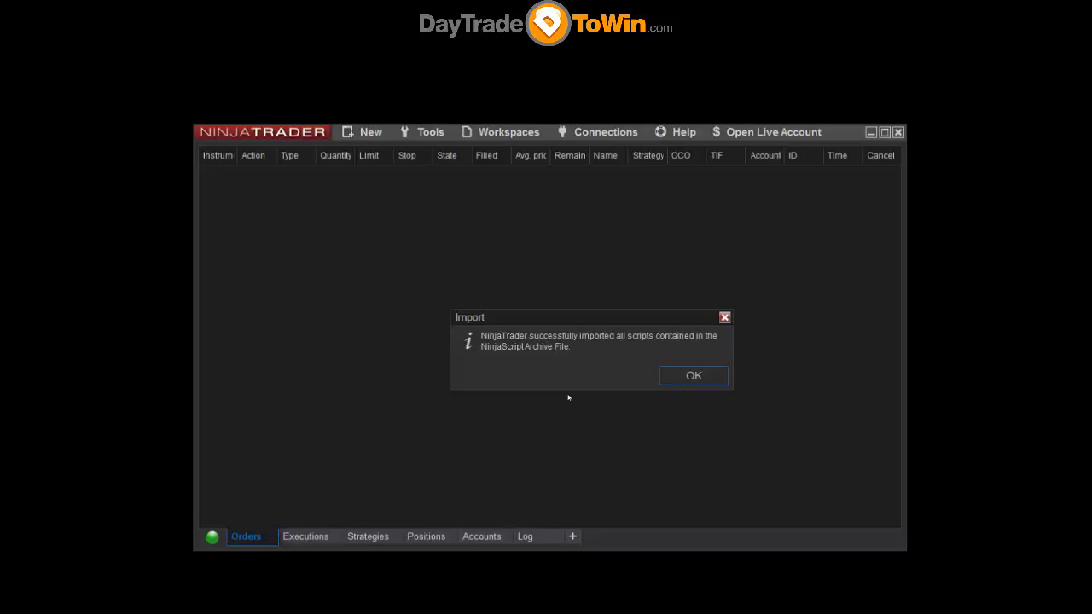
left_click(675, 382)
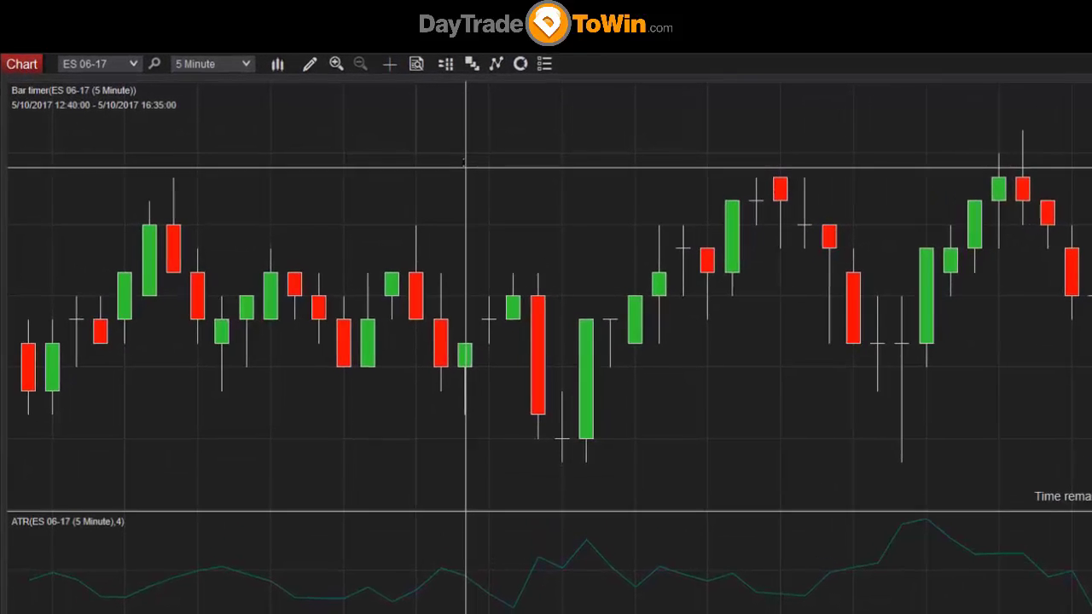
Open the chart's Indicators dialog and select DTTW8News4T in the Available list.
right_click(468, 175)
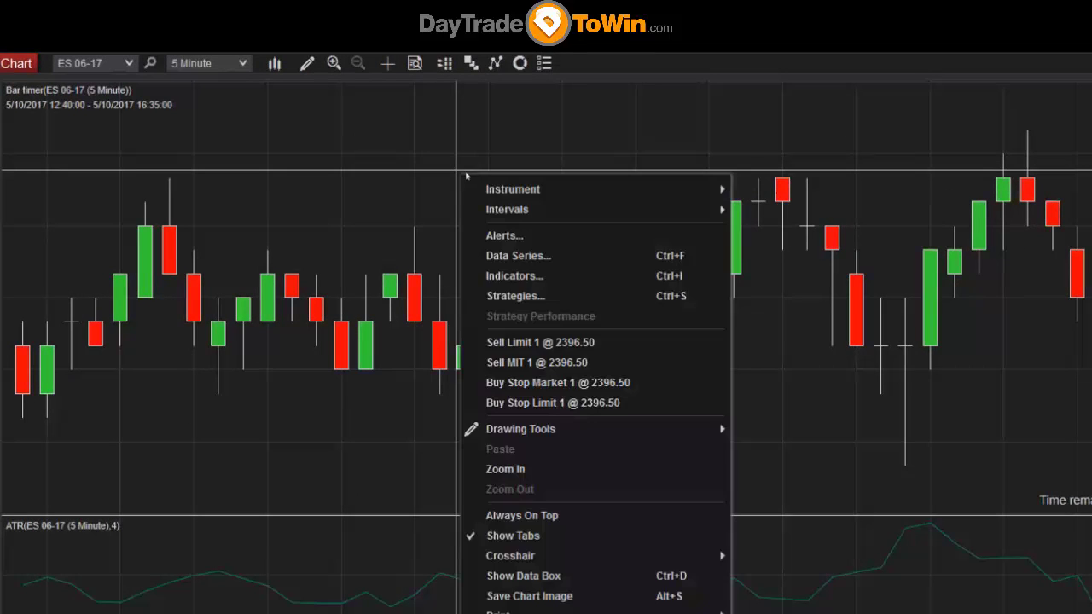
left_click(551, 280)
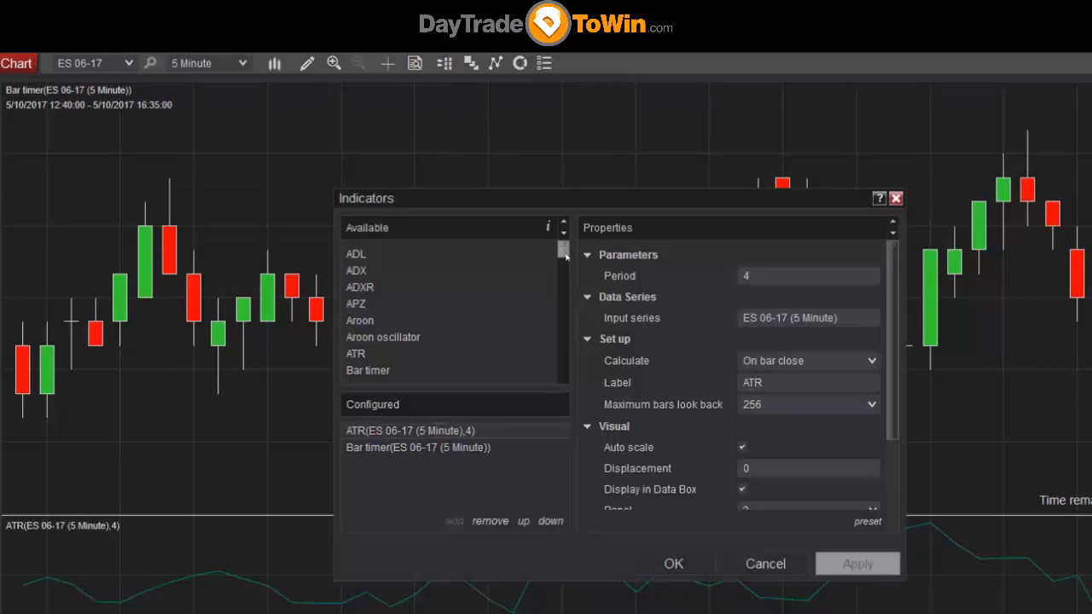
left_click_drag(564, 252, 568, 257)
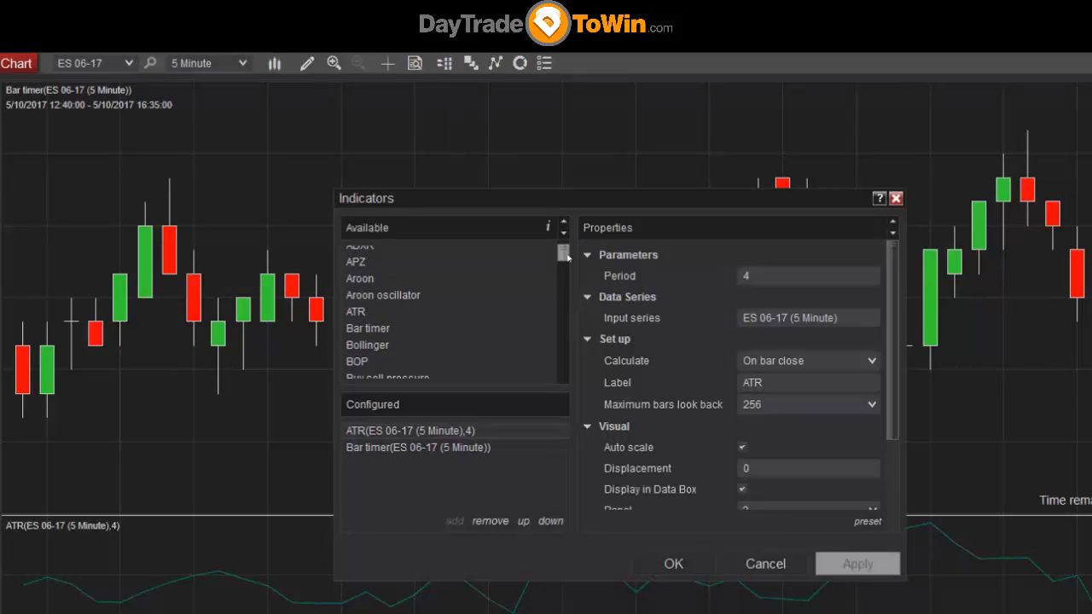
left_click_drag(567, 258, 537, 254)
left_click(452, 272)
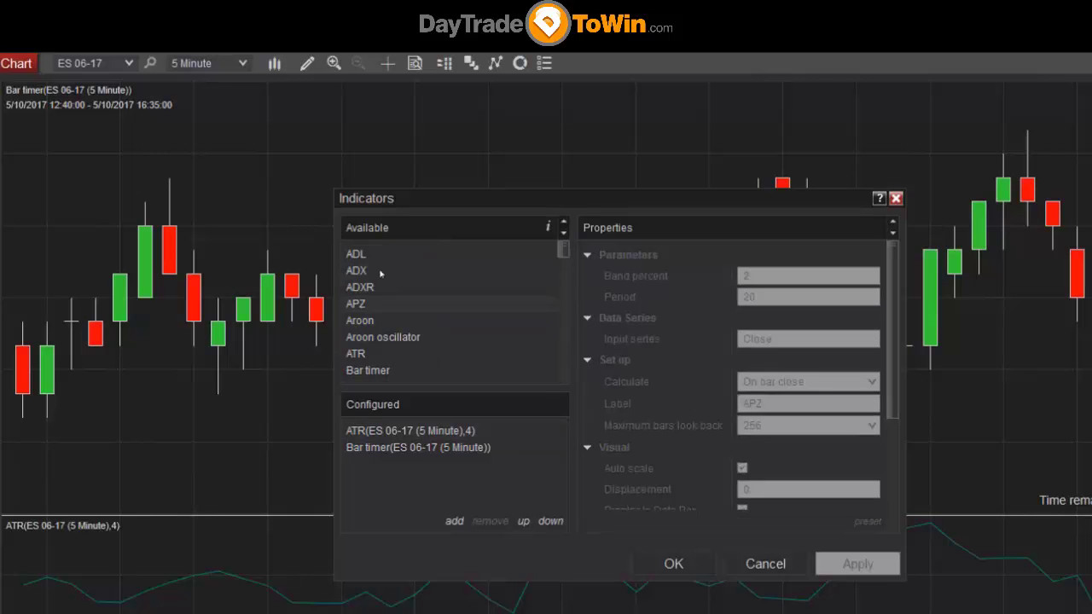
key("d")
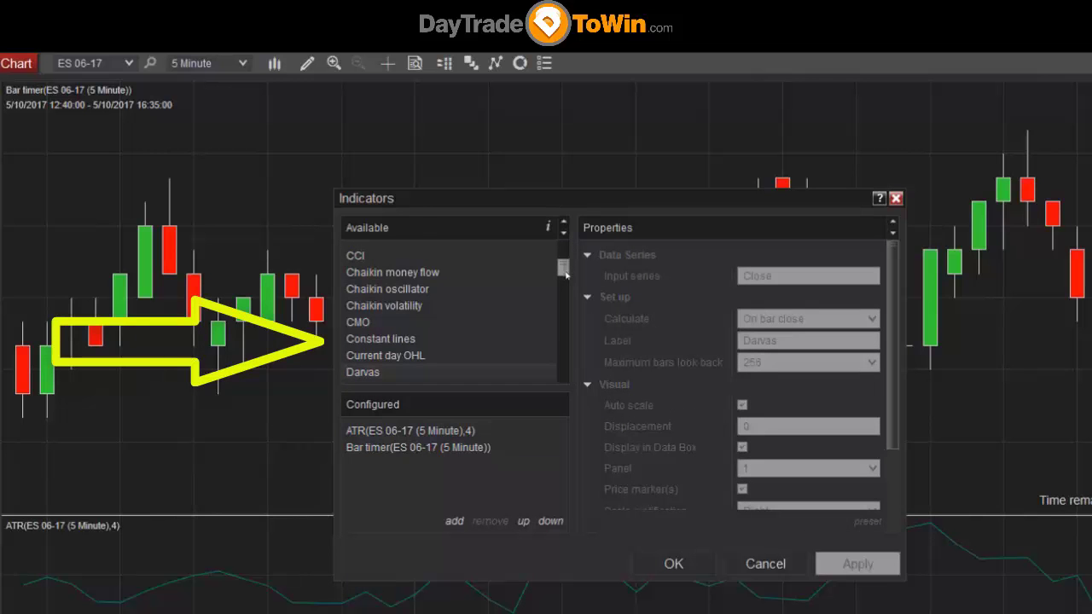
left_click_drag(565, 275, 565, 280)
scroll(565, 280, "down", 1)
scroll(526, 304, "down", 2)
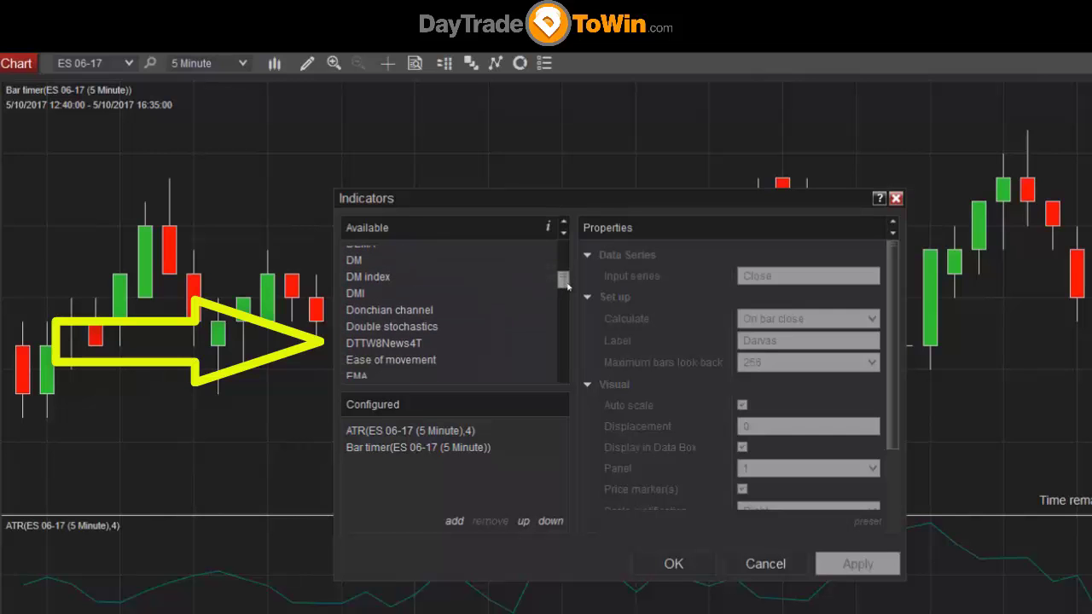
left_click(395, 334)
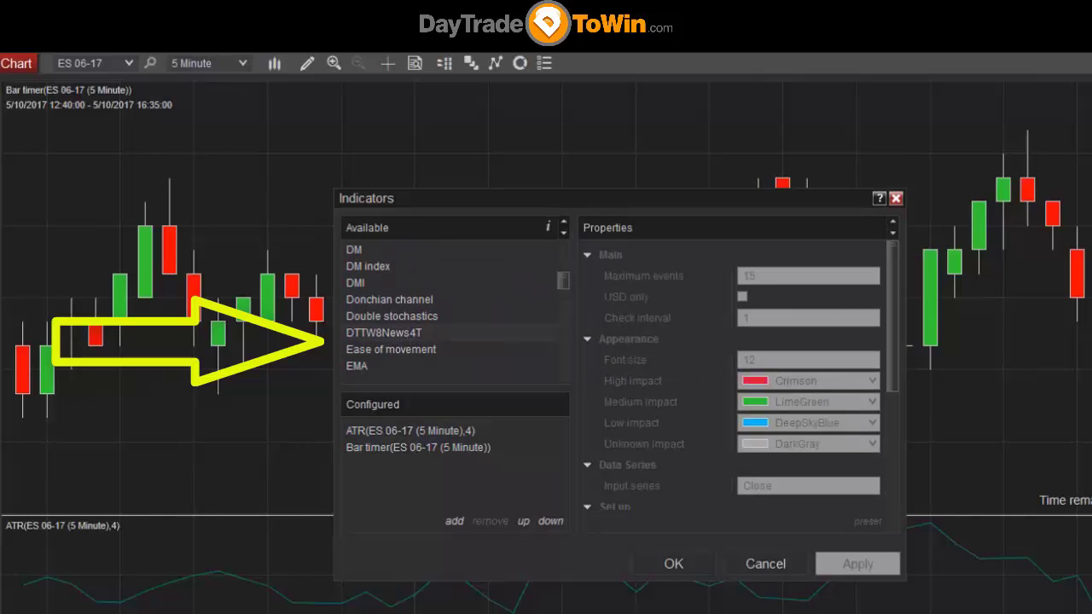
Briefly check the Downloads folder window, then close it.
key("alt+Tab")
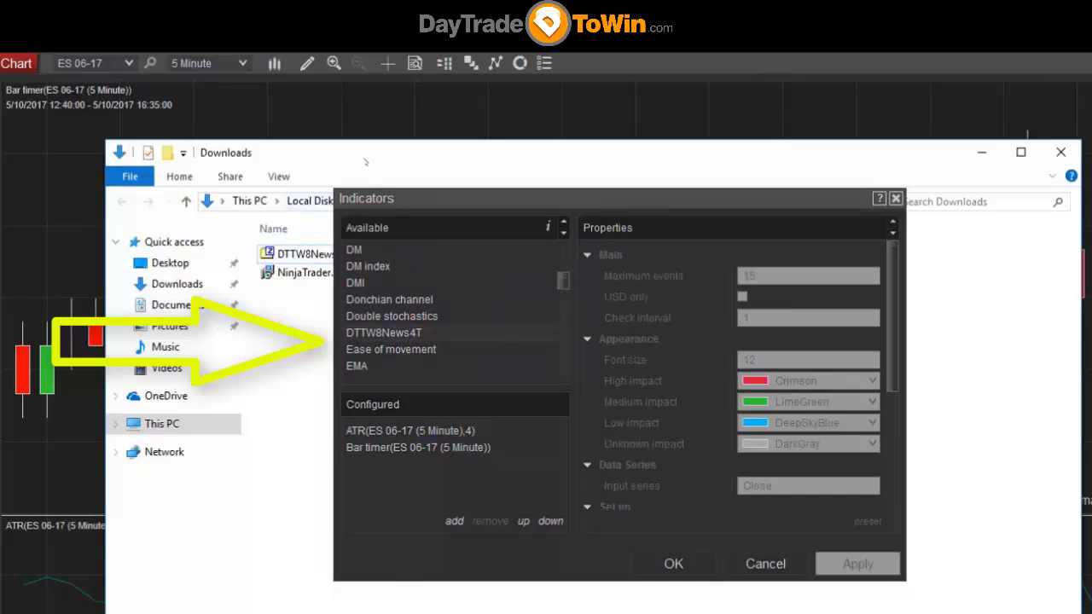
left_click_drag(183, 173, 124, 192)
left_click(68, 283)
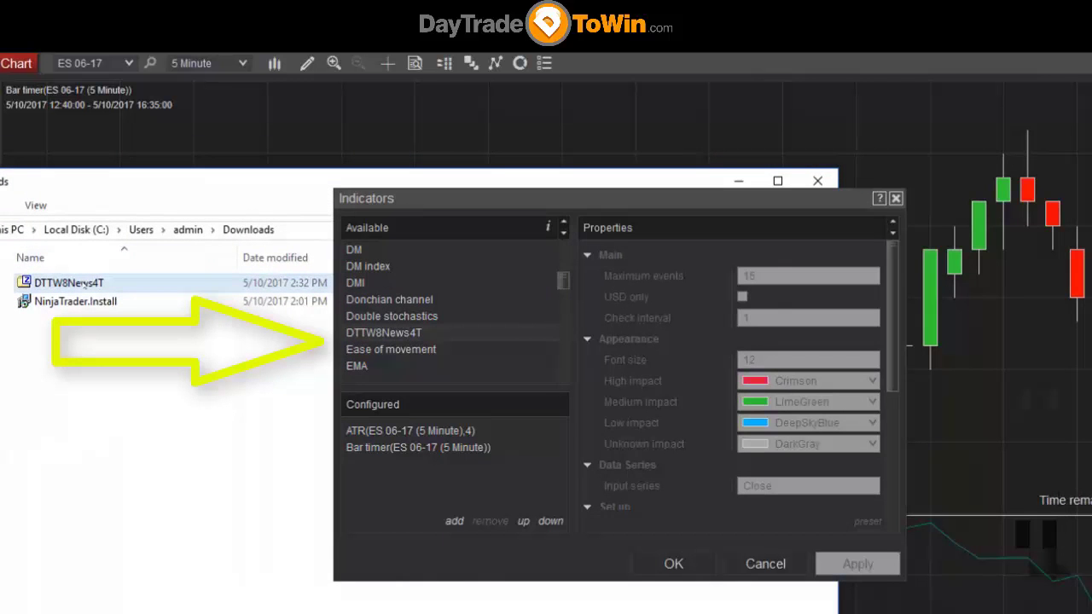
left_click(390, 338)
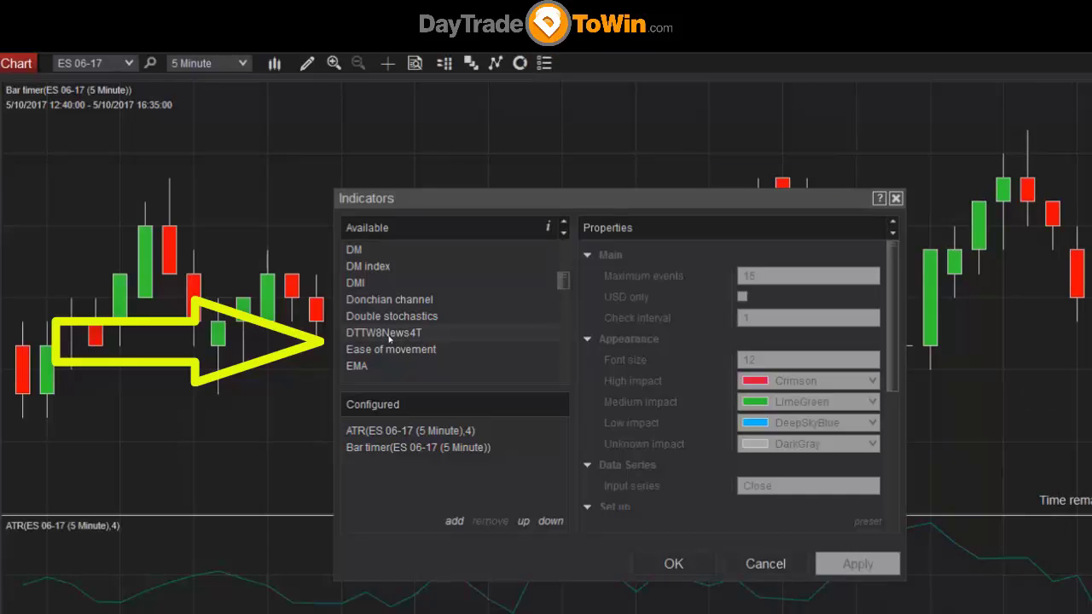
key("alt+Tab")
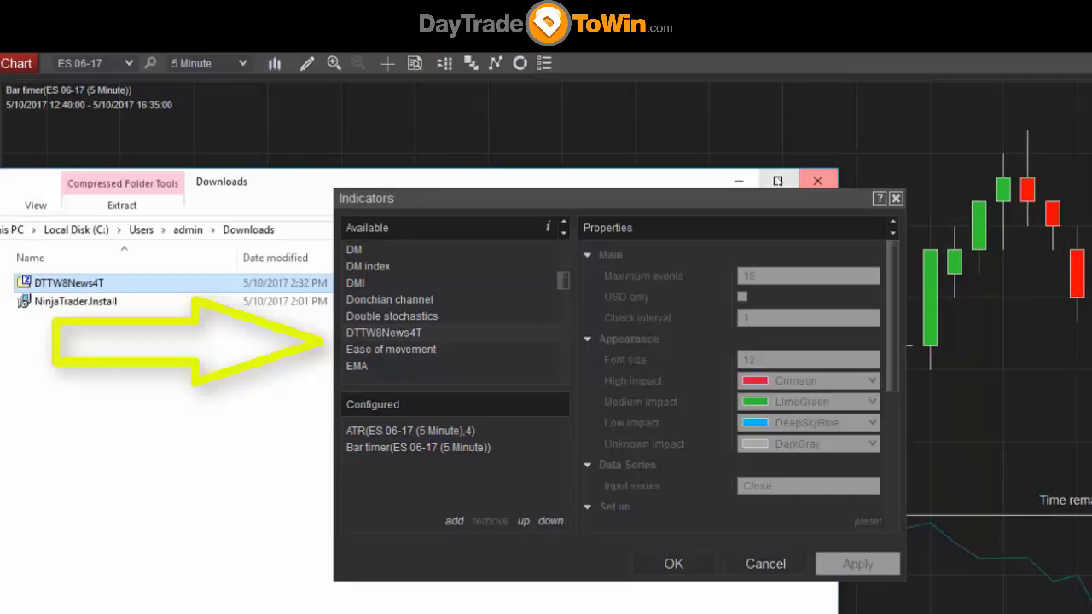
left_click(818, 181)
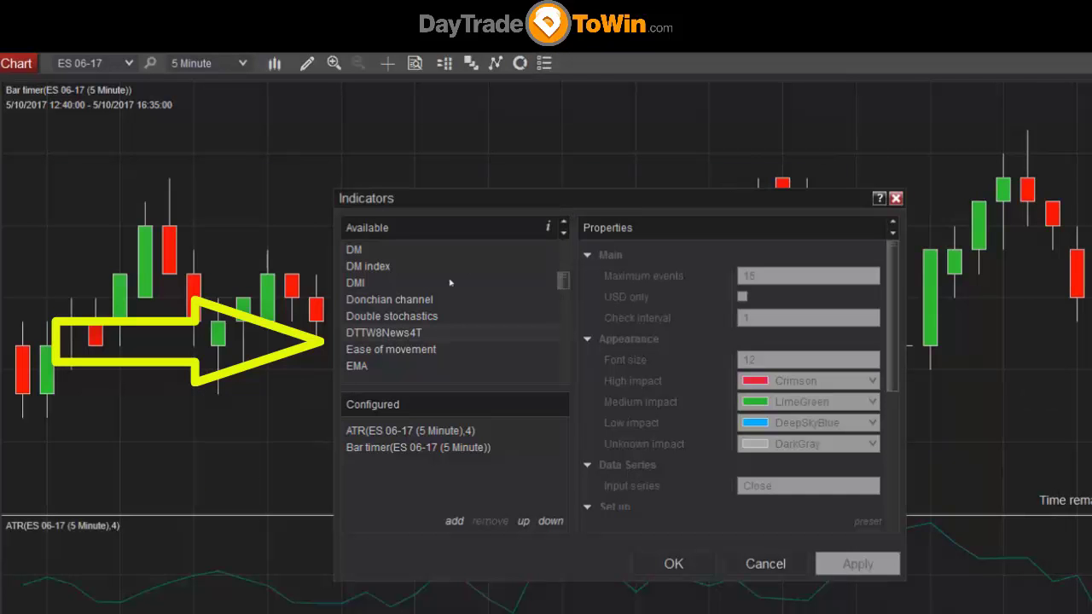
Add DTTW8News4T to the Configured list and scroll through its properties.
double_click(403, 335)
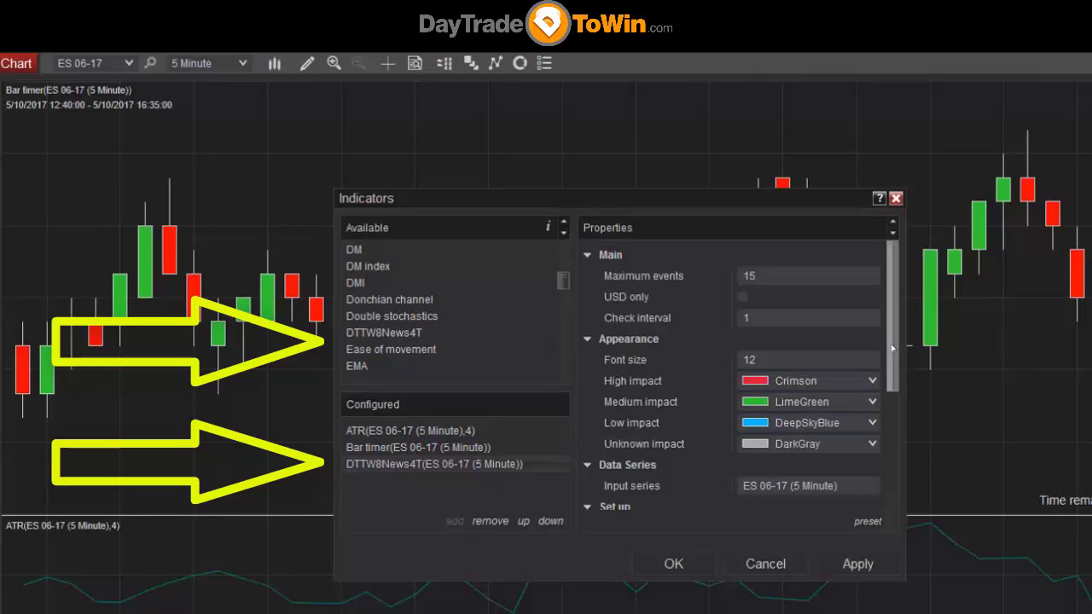
scroll(894, 363, "down", 5)
scroll(892, 325, "up", 5)
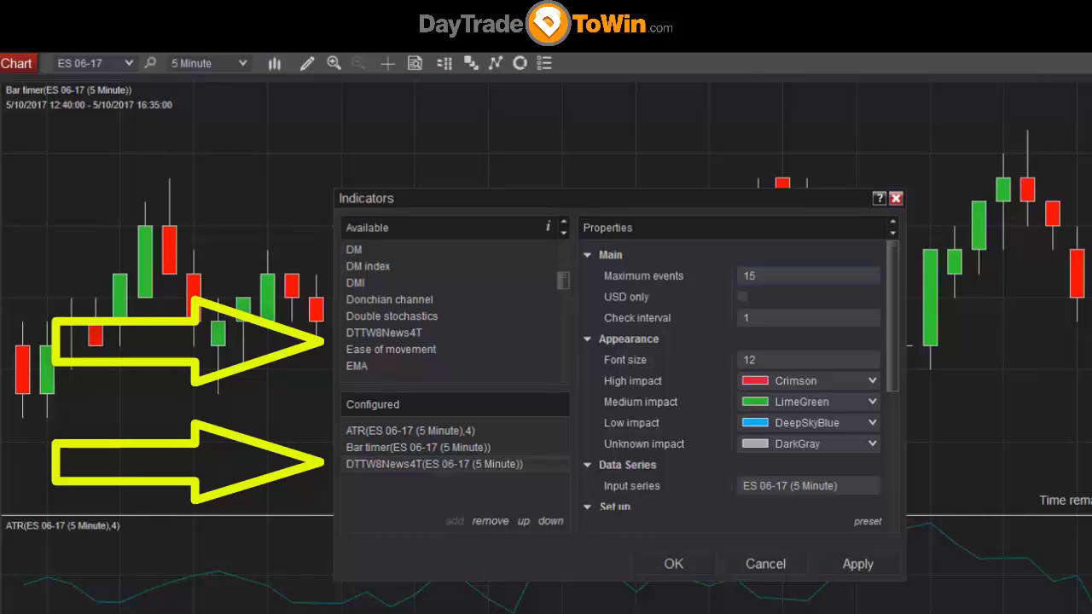
left_click_drag(892, 286, 882, 456)
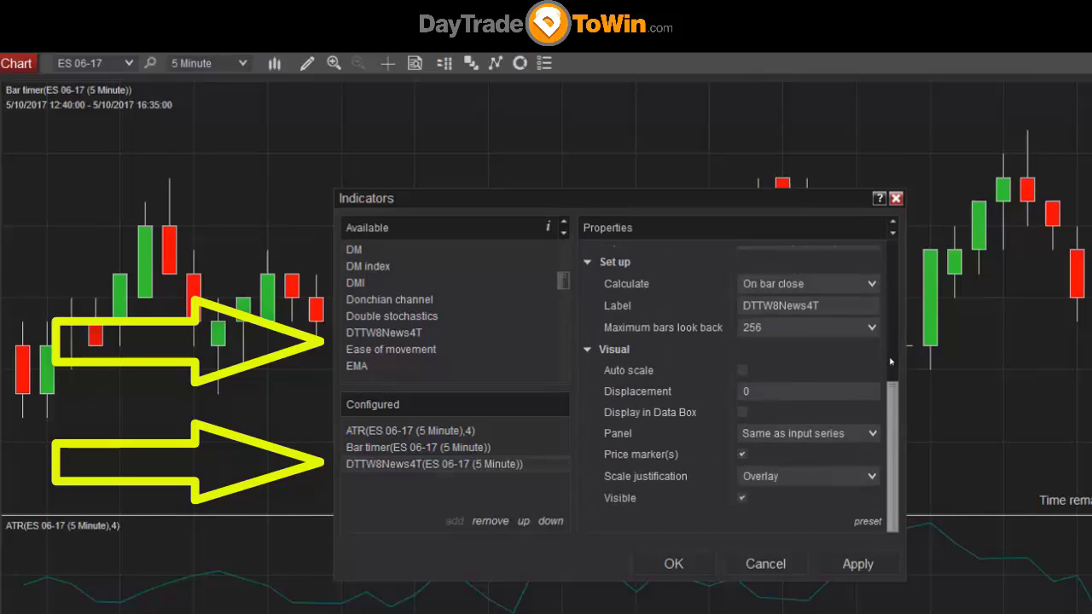
scroll(883, 456, "up", 5)
Set Maximum events to 15 and apply the indicator to the chart.
left_click(833, 271)
key("ctrl+a")
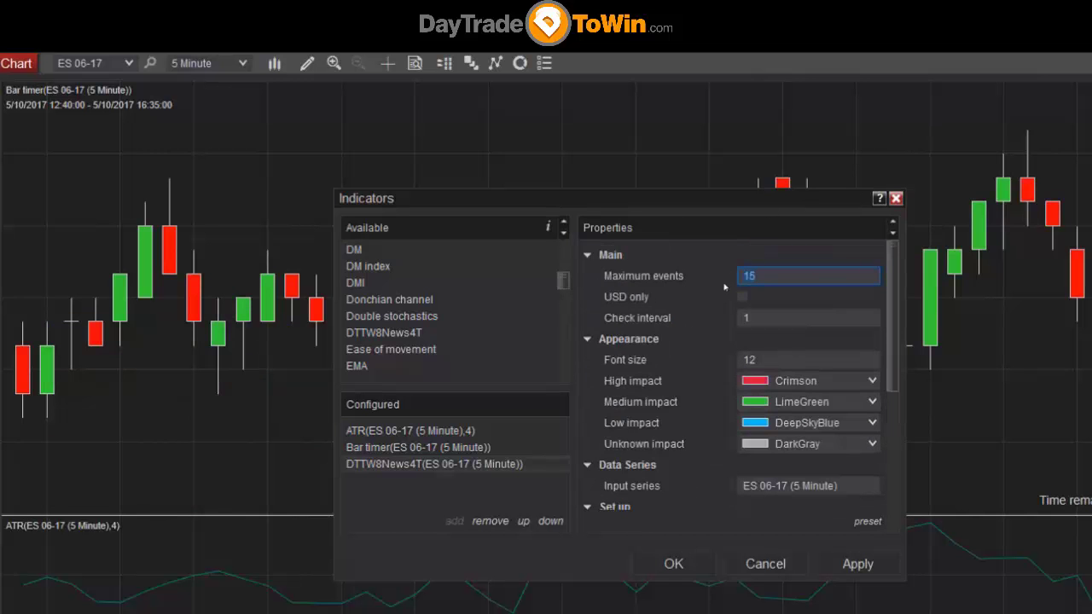
type("15")
key("ctrl+a")
scroll(885, 318, "down", 1)
scroll(885, 318, "up", 1)
left_click(850, 565)
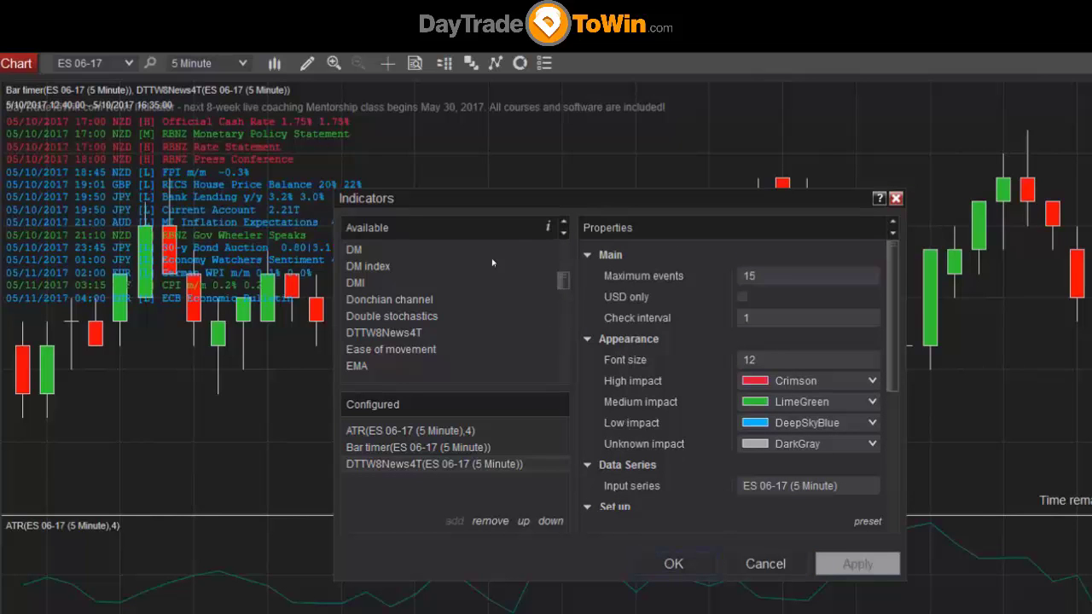
Limit the DTTW8News4T indicator to a maximum of 5 events and apply the change.
left_click(738, 278)
type("5")
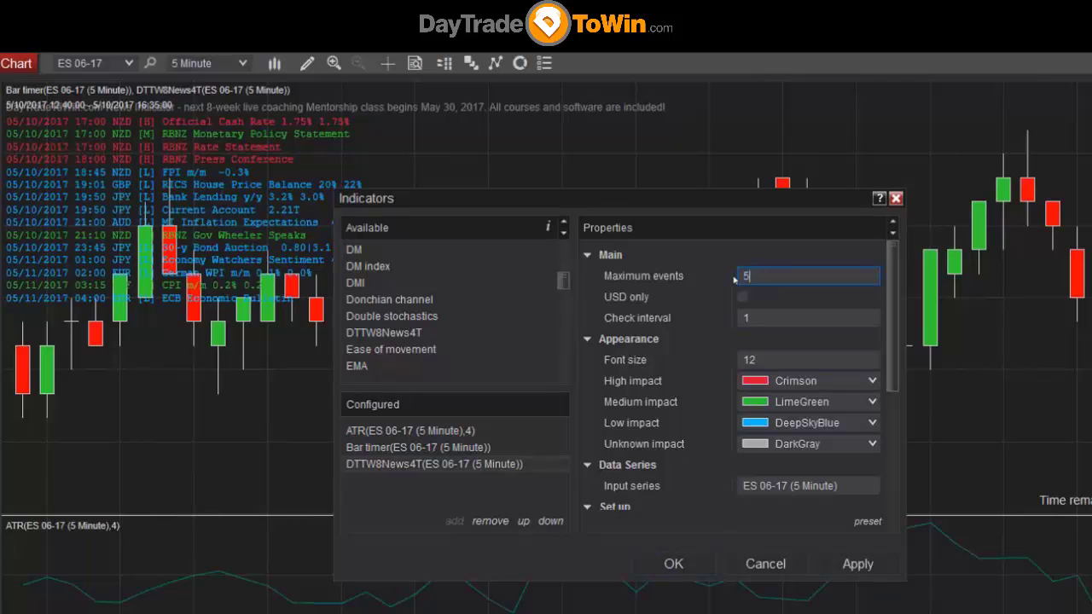
left_click(856, 565)
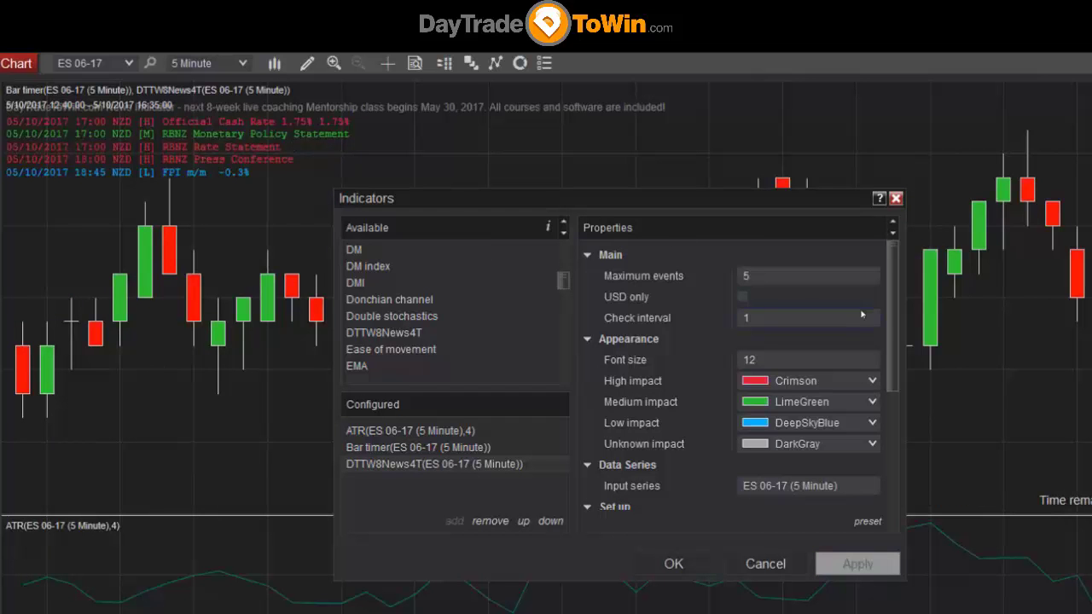
Check the High impact colour, keeping Crimson, then view the Medium impact colour choices.
scroll(893, 320, "down", 1)
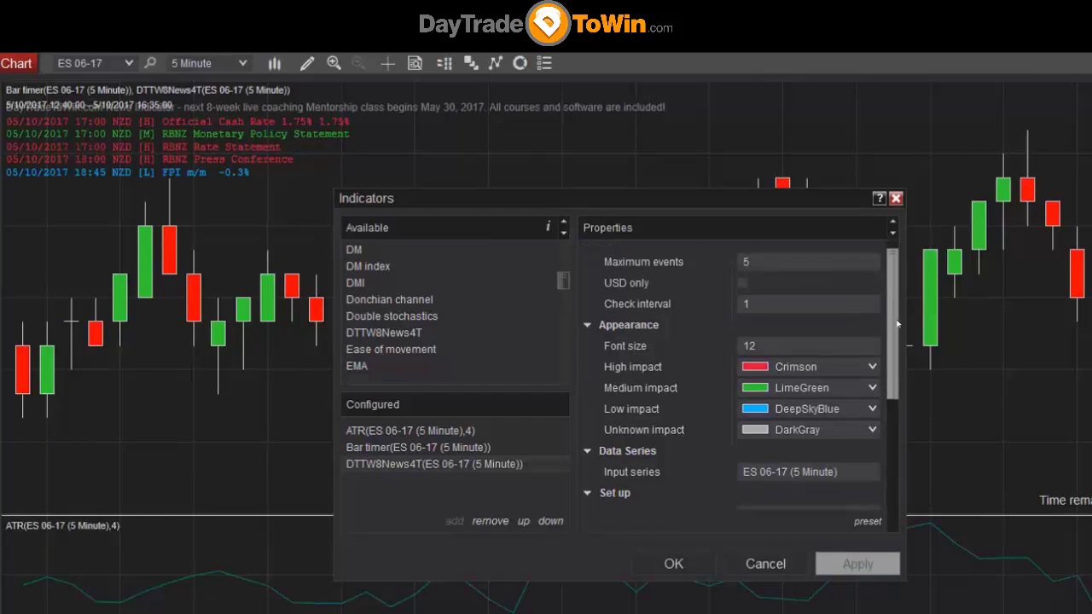
left_click(872, 367)
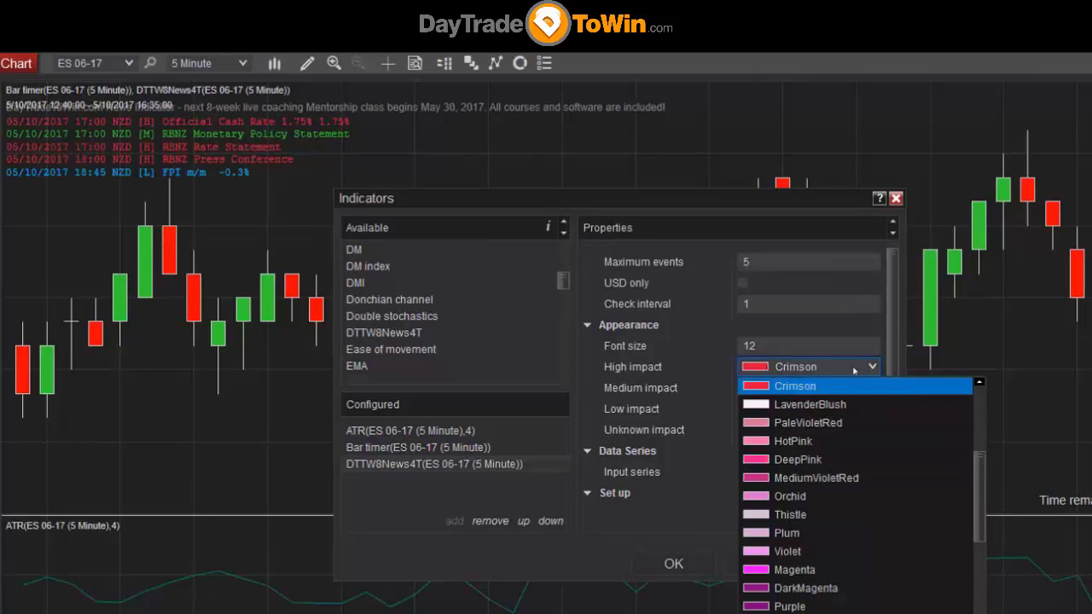
left_click(849, 369)
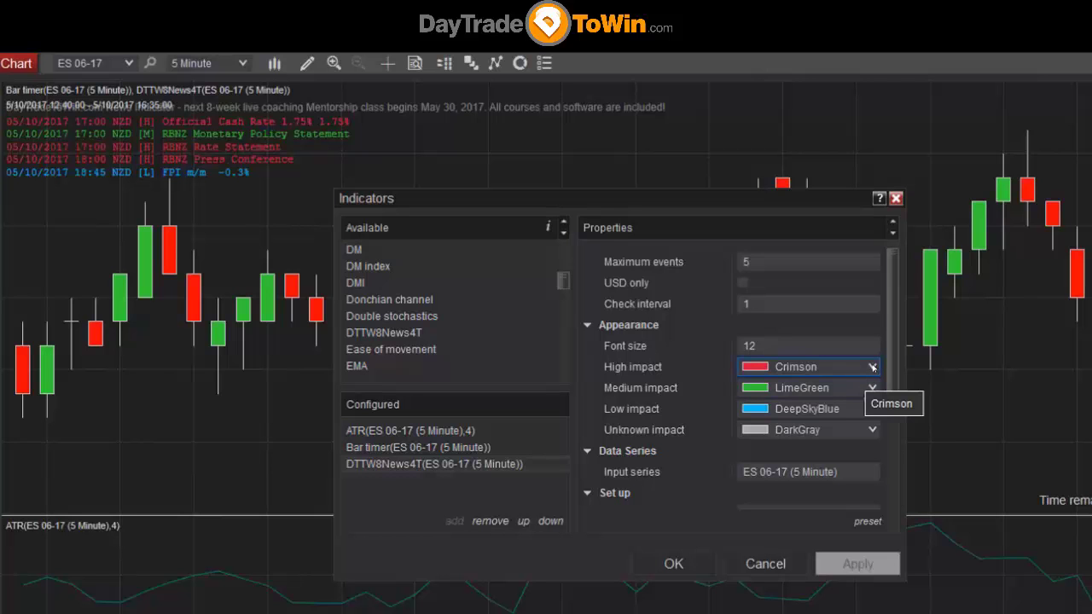
left_click(871, 389)
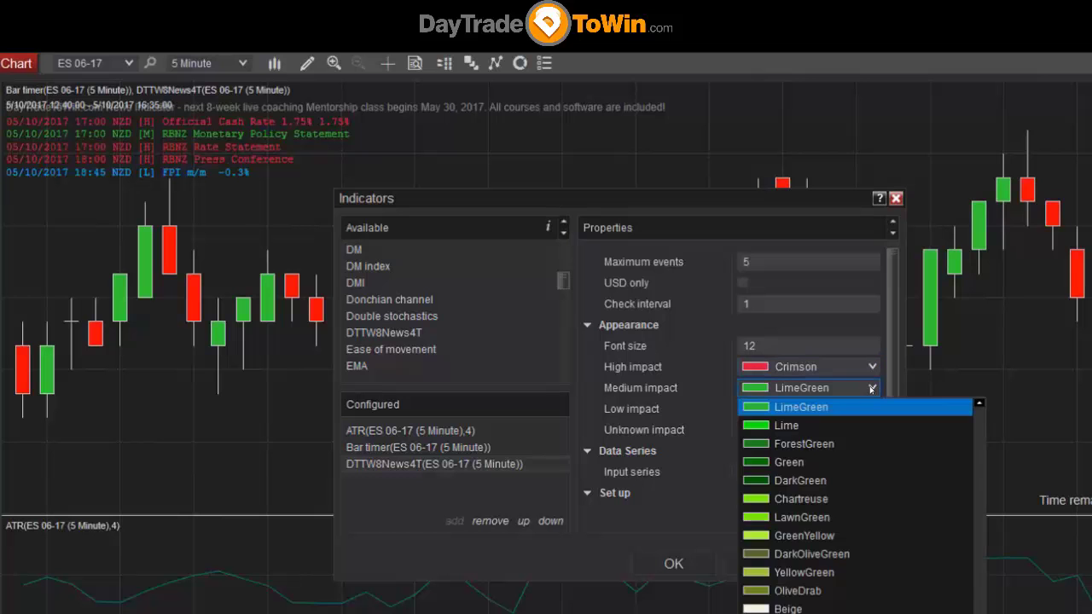